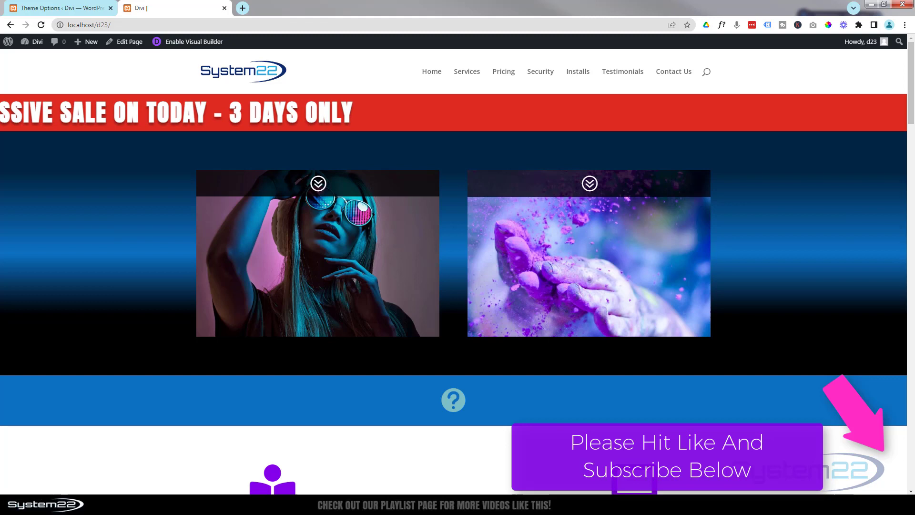
- Delete the old red banner section, then insert a regular section with a one-column row below the images
left_click(208, 42)
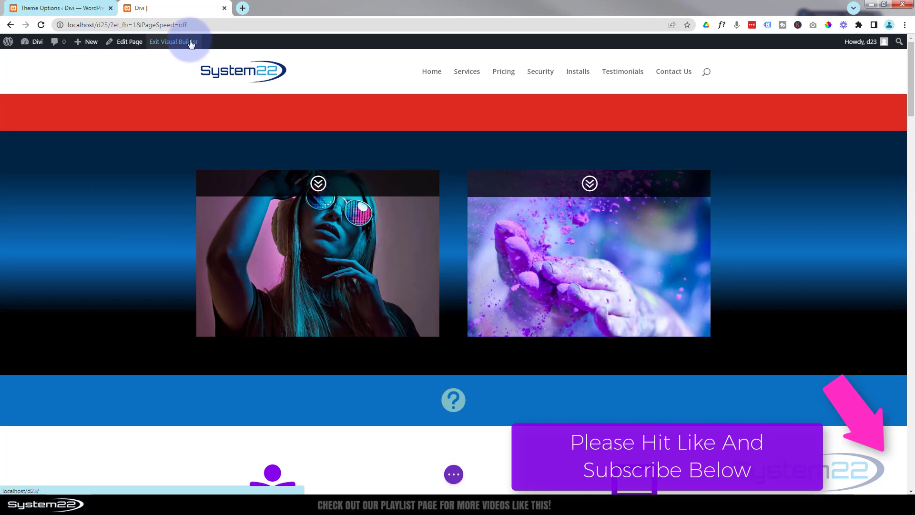
mouse_move(453, 112)
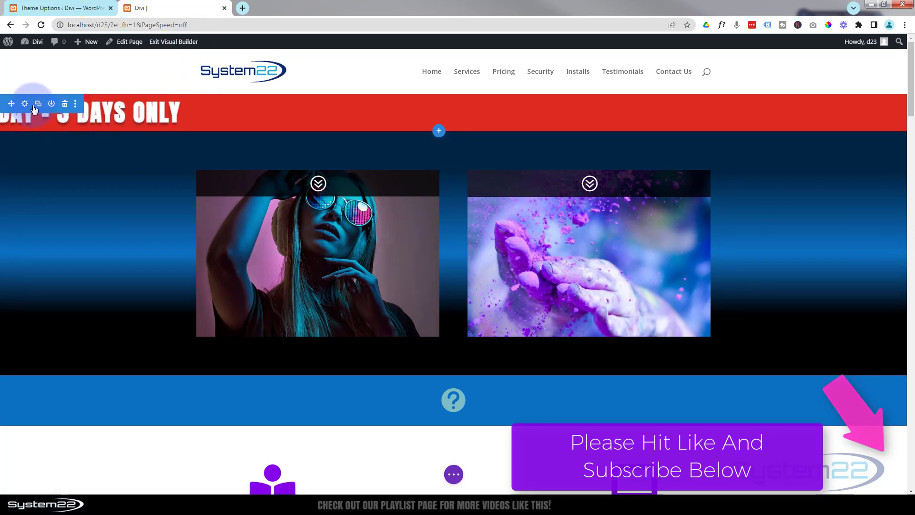
left_click(65, 104)
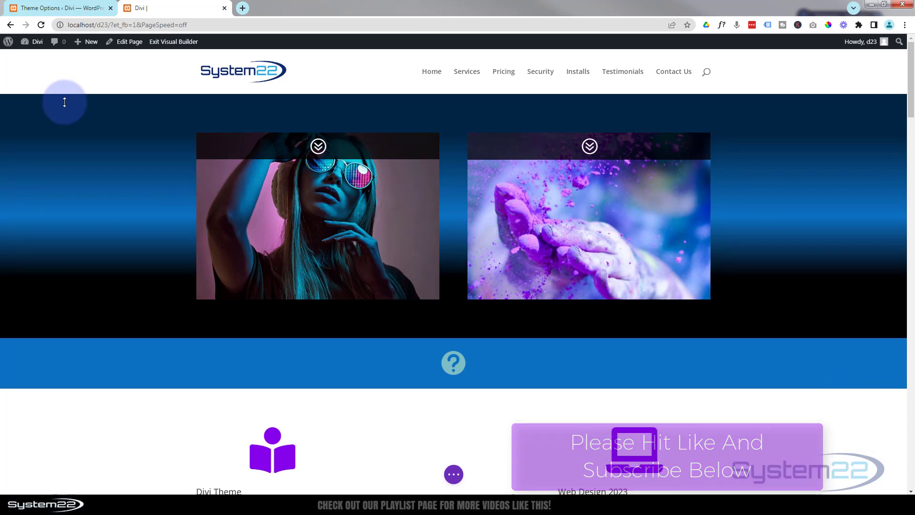
left_click(454, 339)
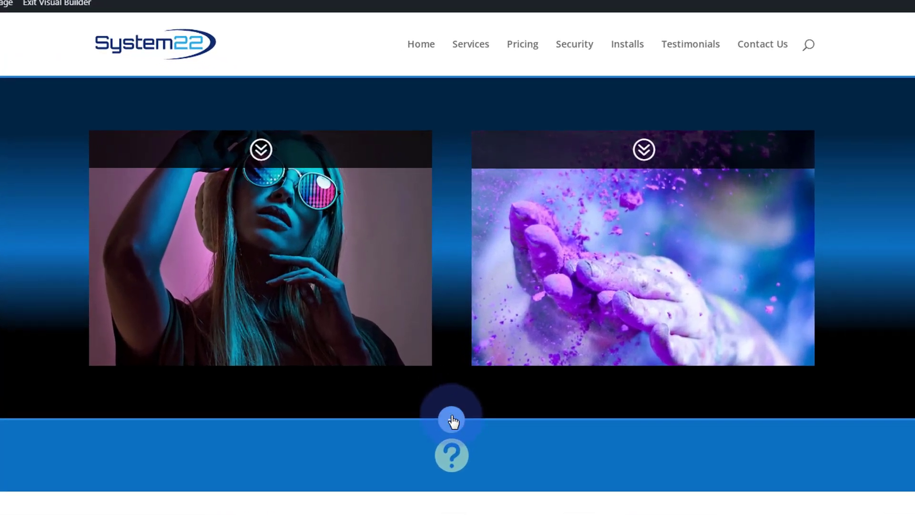
left_click(452, 419)
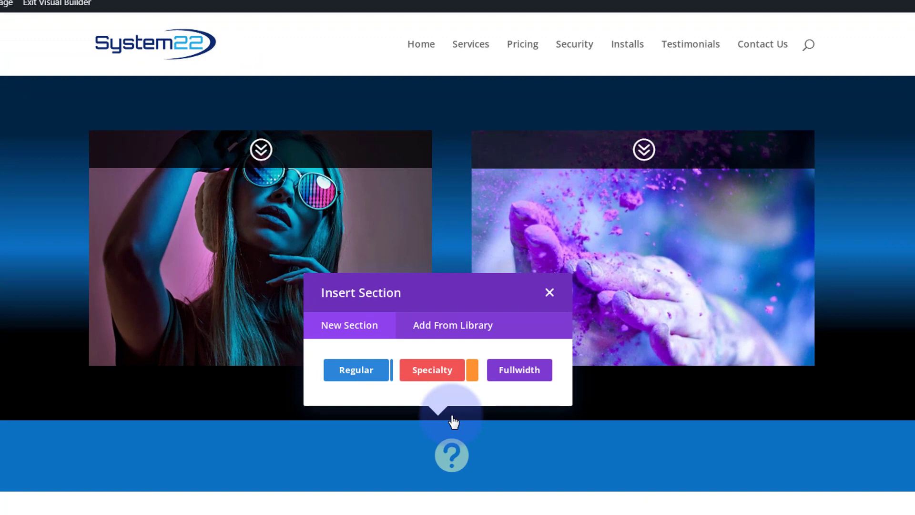
left_click(355, 371)
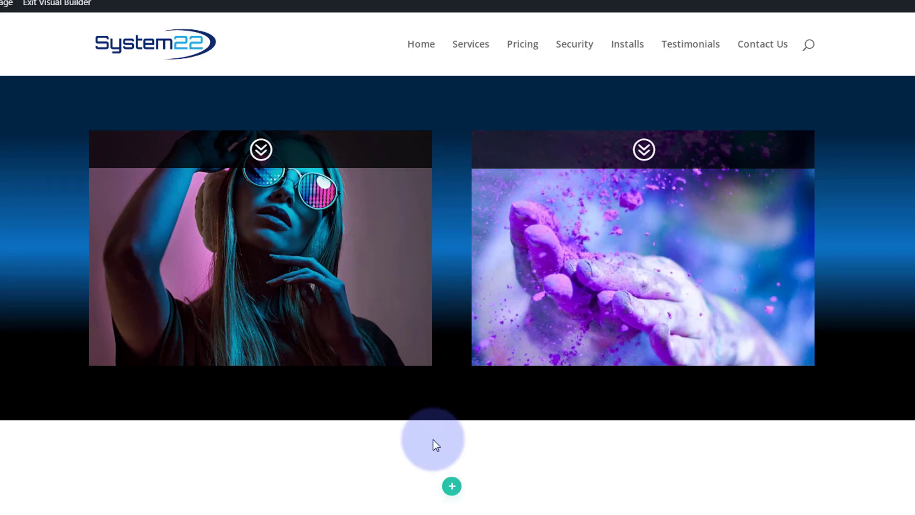
left_click(451, 486)
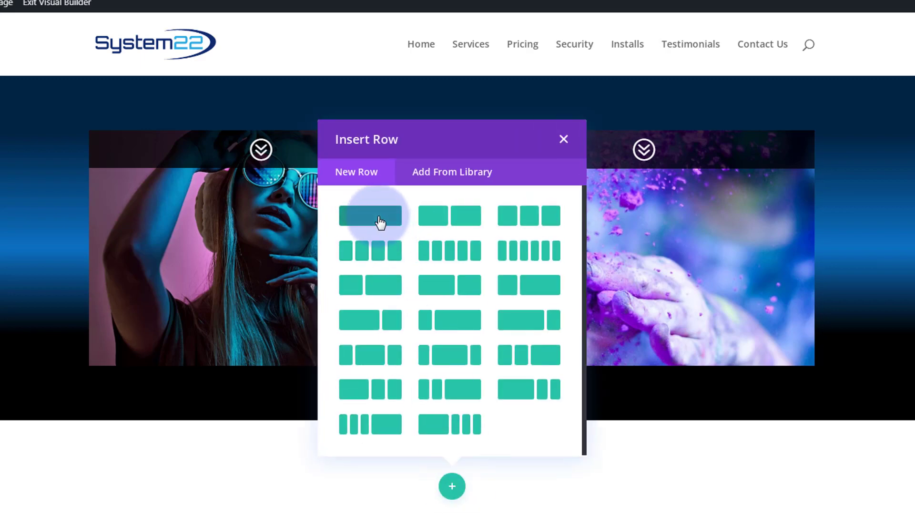
left_click(379, 220)
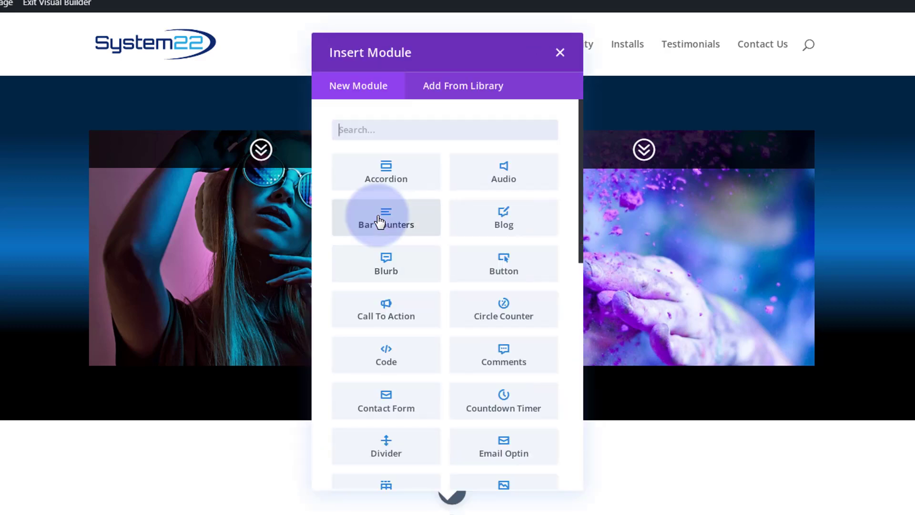
scroll(483, 202, "down", 4)
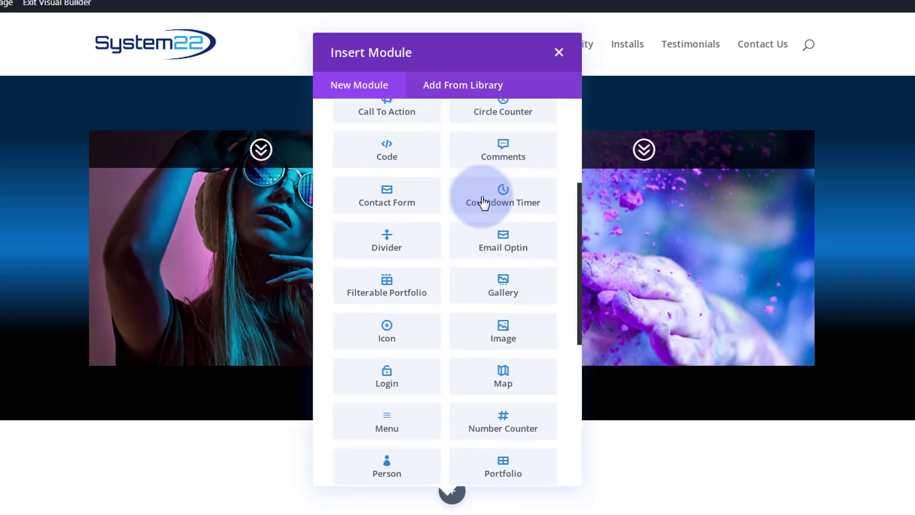
scroll(482, 202, "down", 6)
scroll(483, 202, "down", 2)
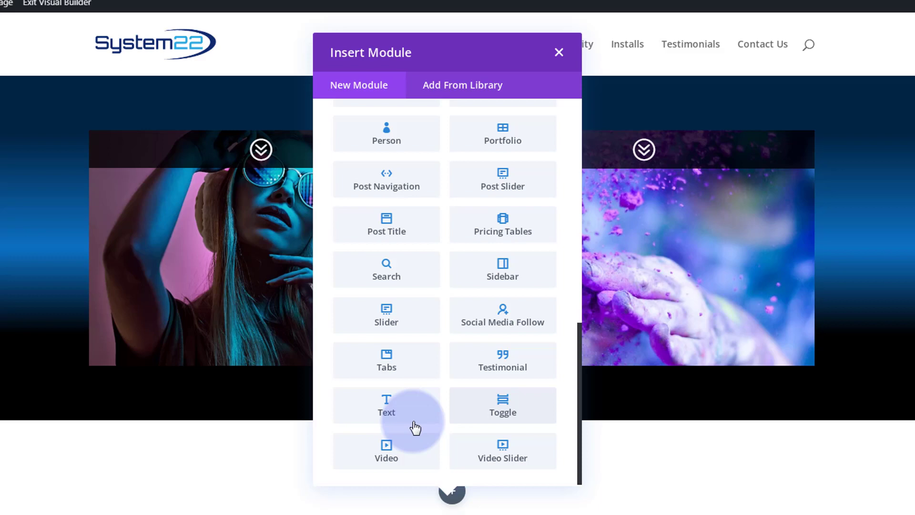
- Add a Text module and replace its placeholder with 'sale now on - 3 days only!'
left_click(396, 413)
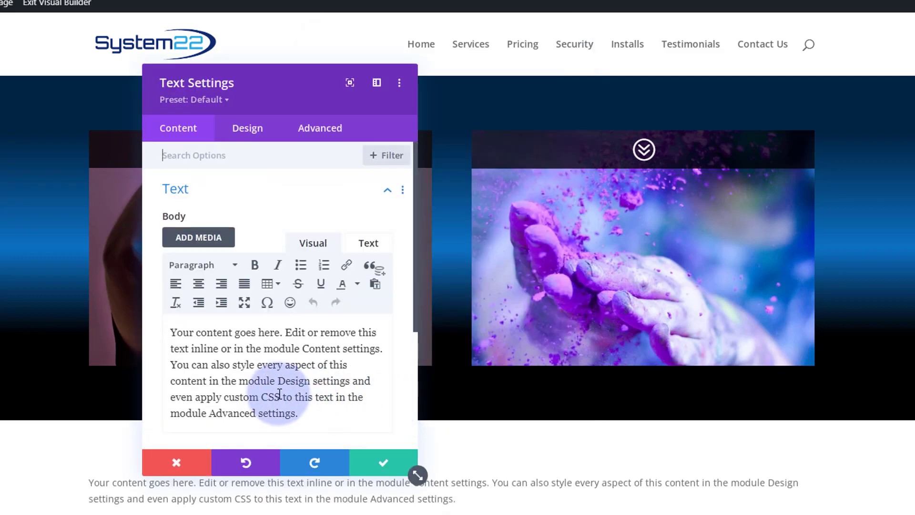
left_click_drag(303, 413, 141, 325)
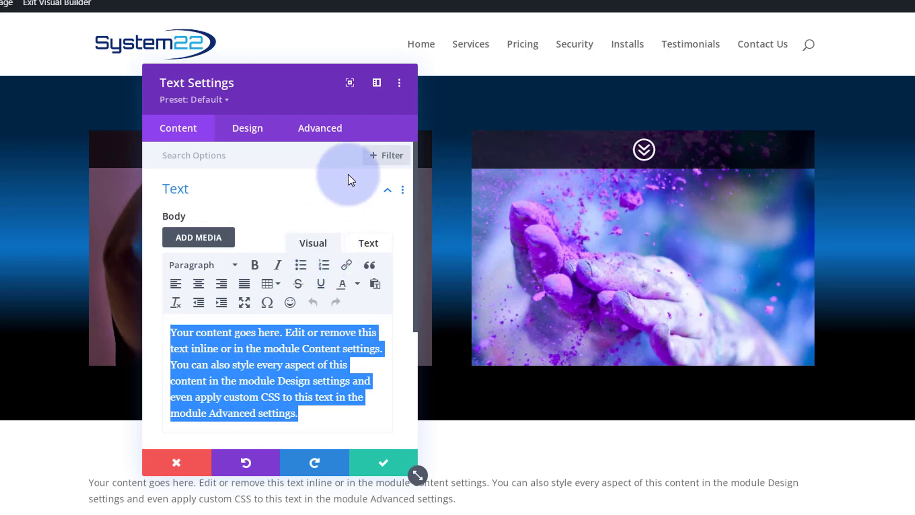
type("sale now on - 3 days only!")
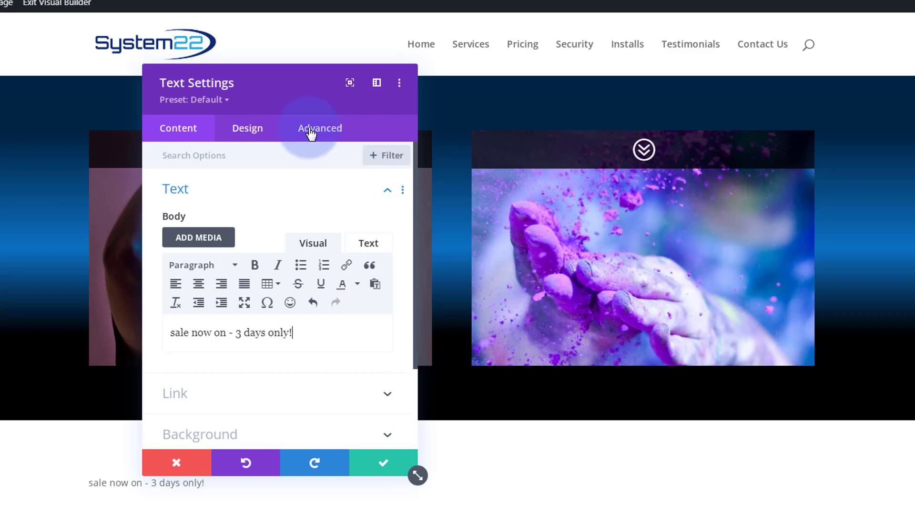
left_click_drag(245, 97, 715, 134)
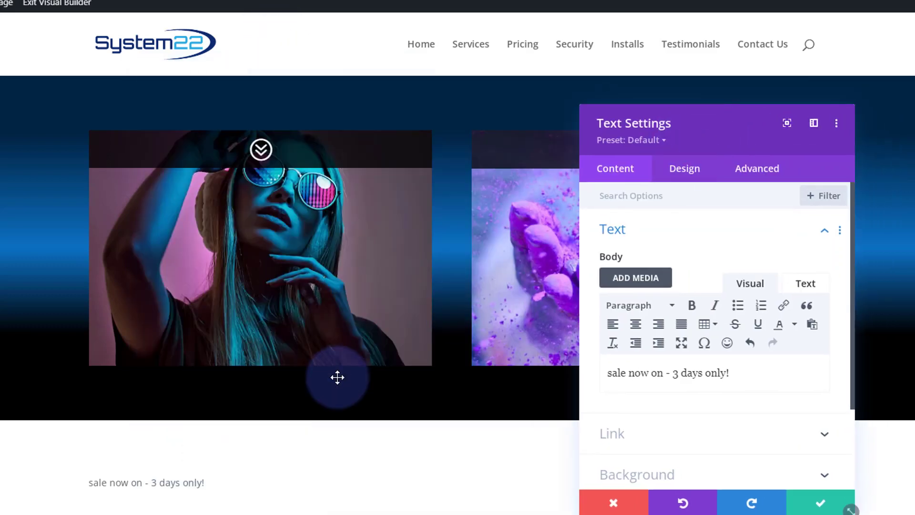
scroll(340, 374, "down", 1)
scroll(342, 368, "down", 2)
scroll(318, 344, "down", 3)
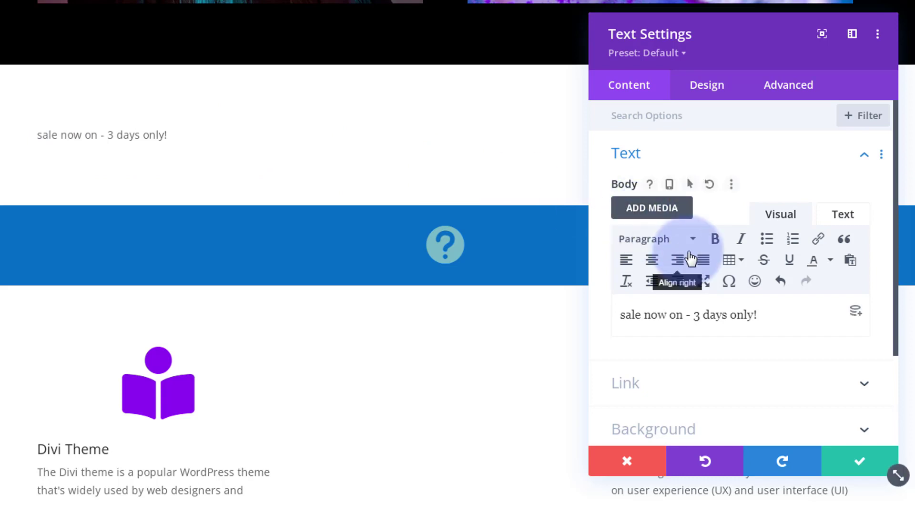
scroll(709, 237, "down", 2)
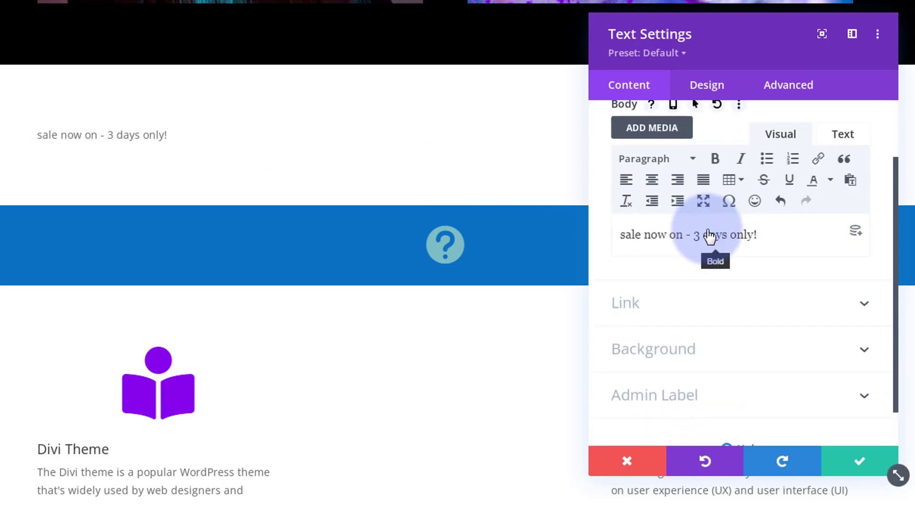
scroll(711, 239, "down", 1)
- Set the module link URL to '#' with the Same Window target
left_click(674, 265)
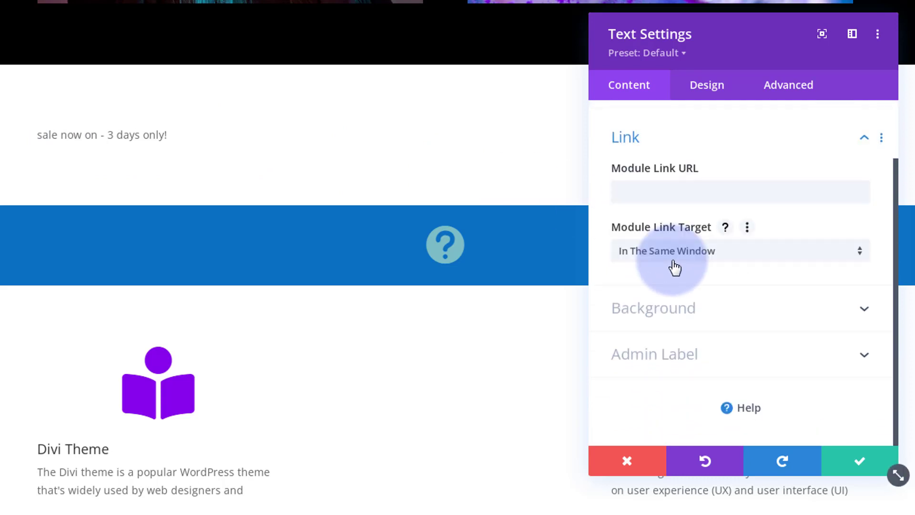
left_click(643, 196)
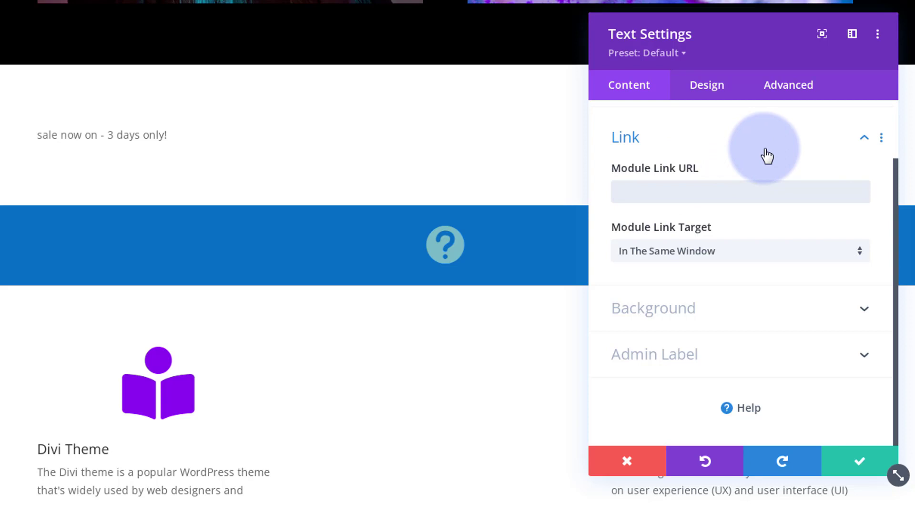
type("#")
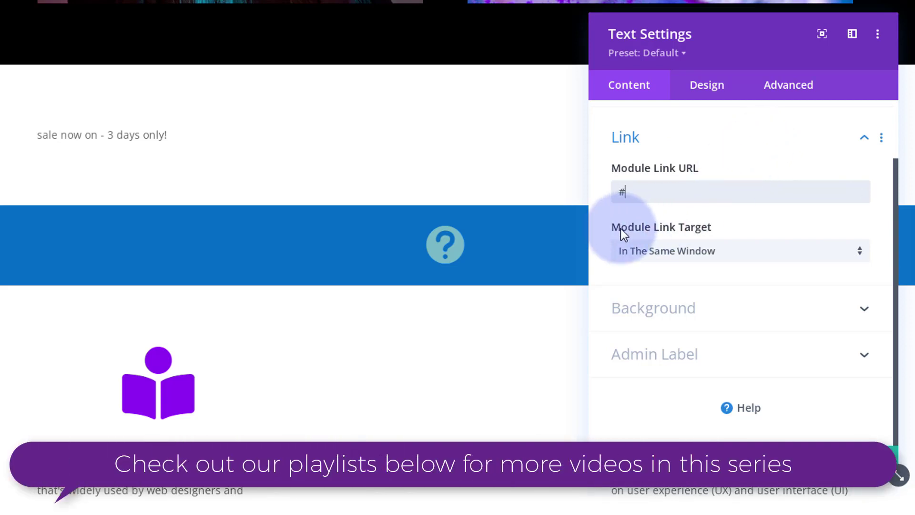
mouse_move(661, 227)
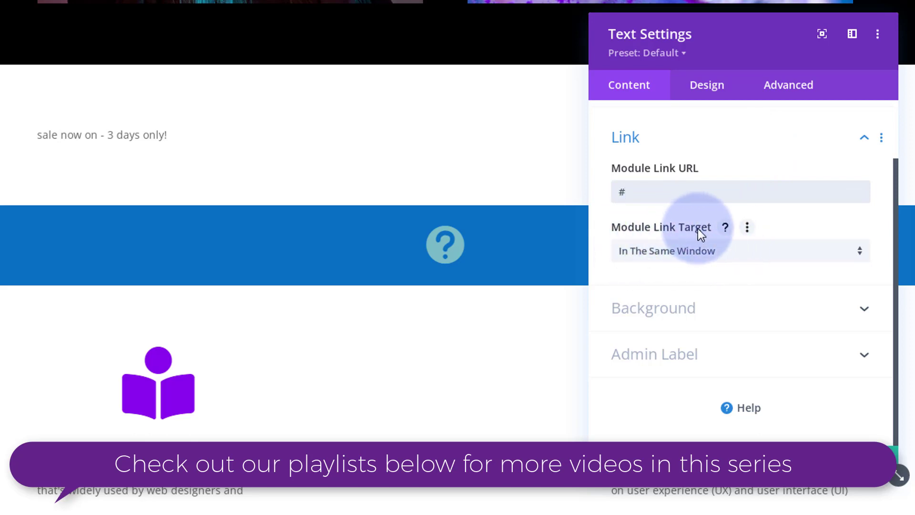
left_click(745, 255)
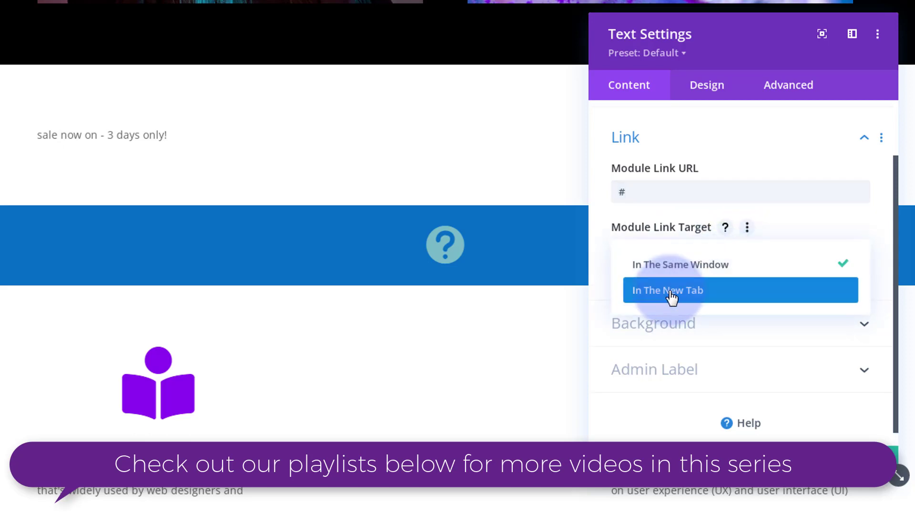
left_click(599, 237)
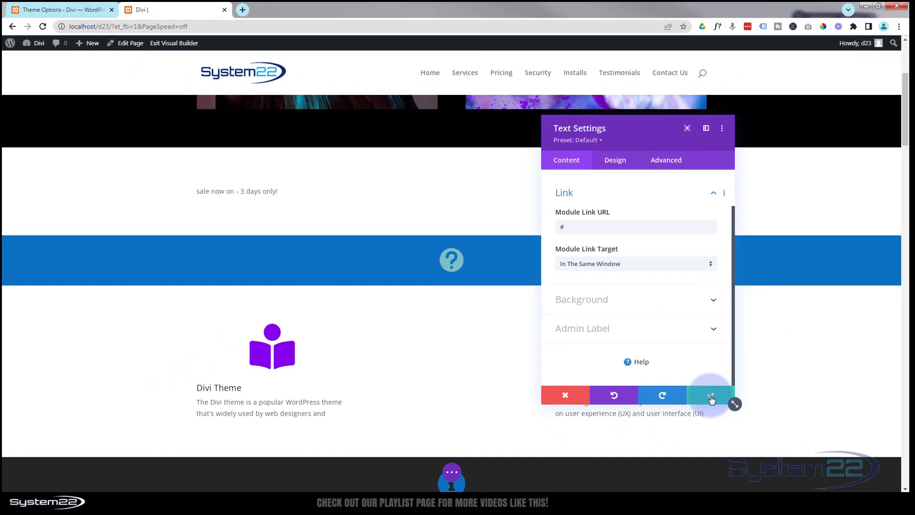
- Save the text module and give its section a red background colour
left_click(710, 399)
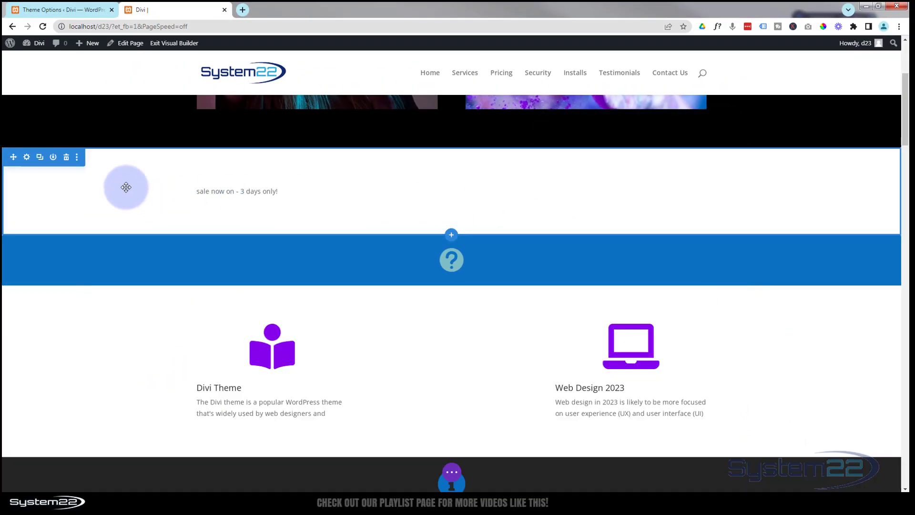
left_click(27, 158)
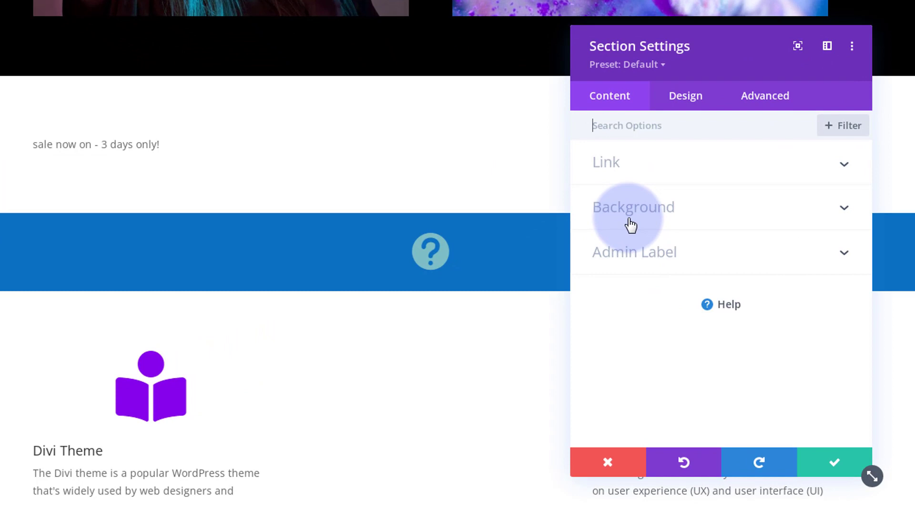
left_click(616, 237)
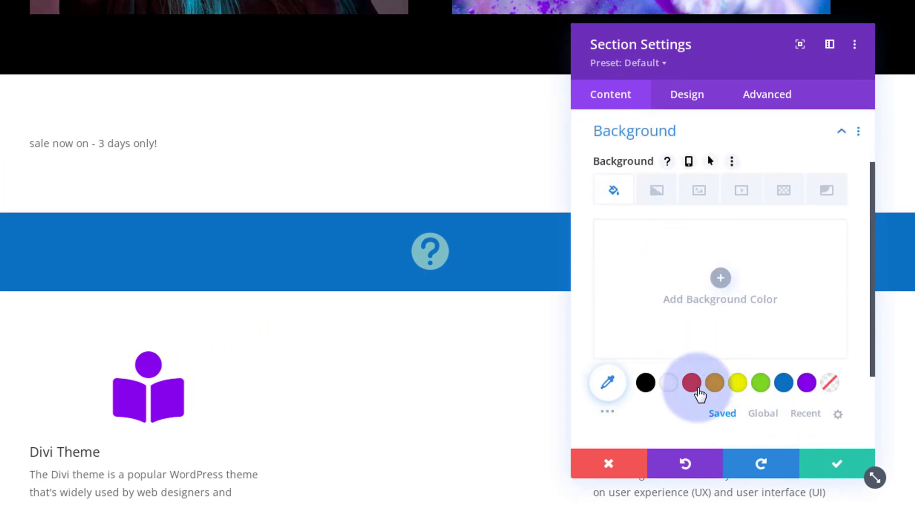
left_click(691, 382)
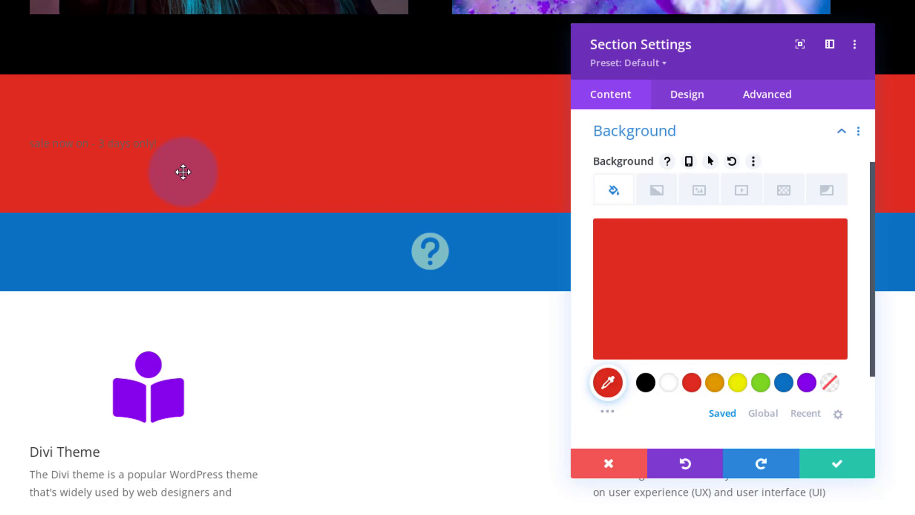
- Set the section's top and bottom padding to 0px and save the settings
left_click(696, 102)
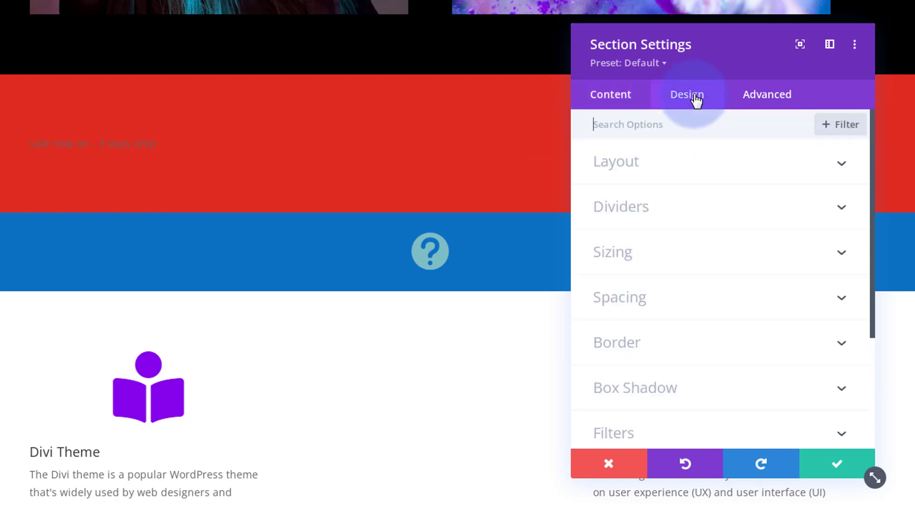
left_click(725, 299)
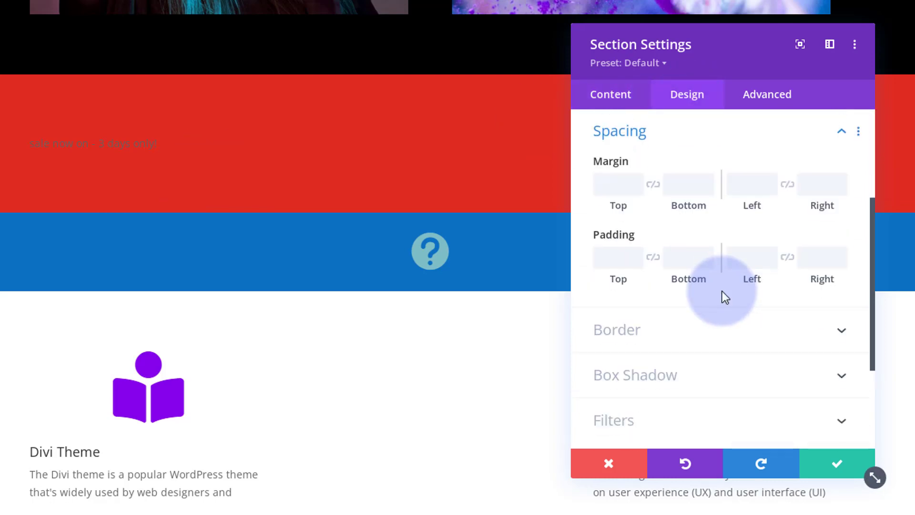
left_click(609, 260)
type("0")
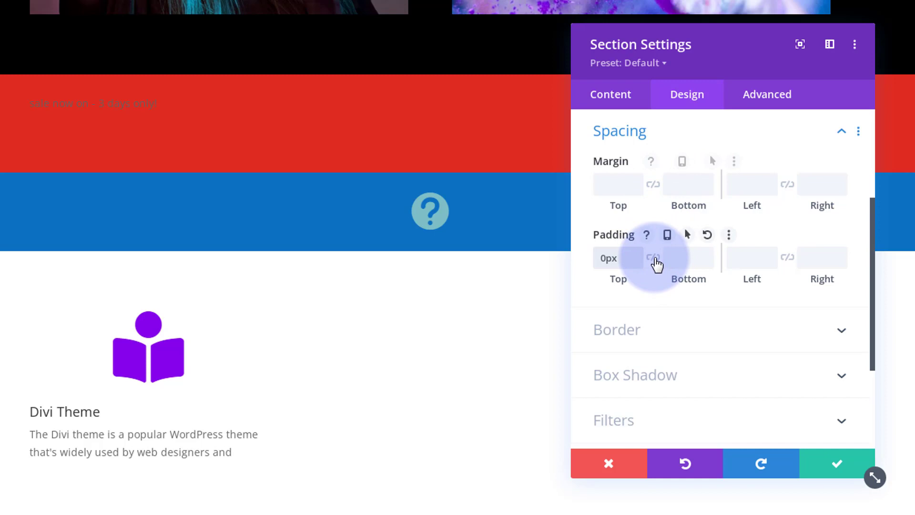
left_click(654, 259)
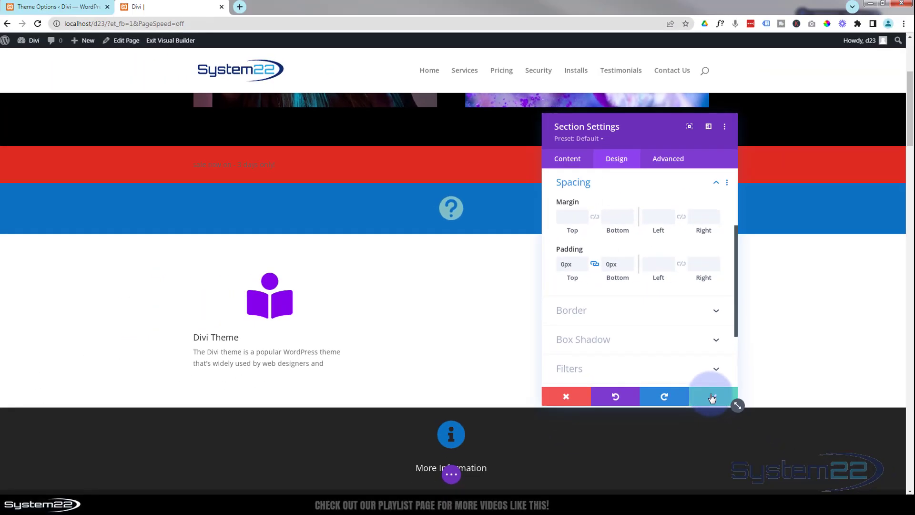
left_click(712, 398)
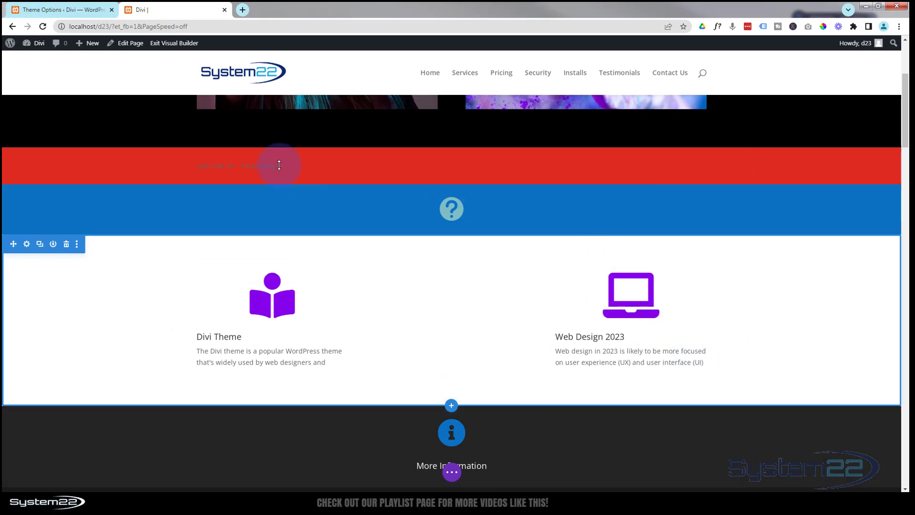
mouse_move(354, 164)
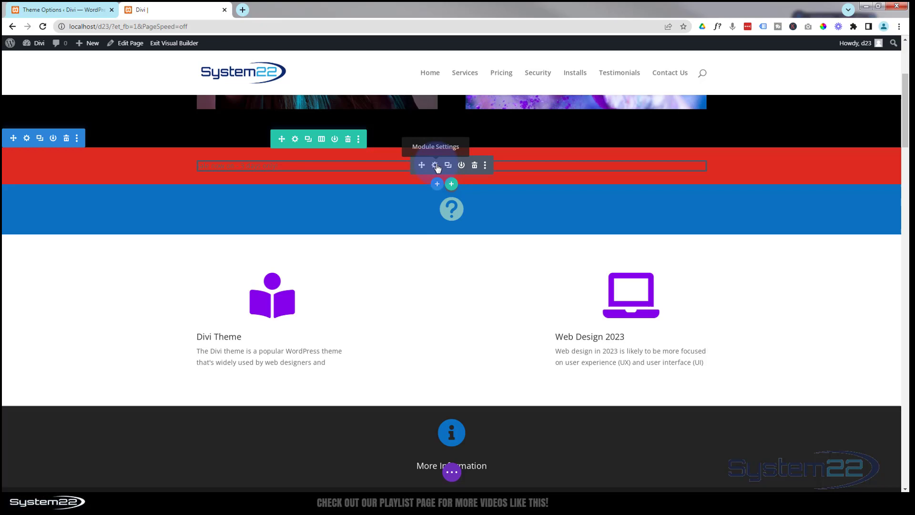
- Make the sale text white and uppercase
left_click(435, 165)
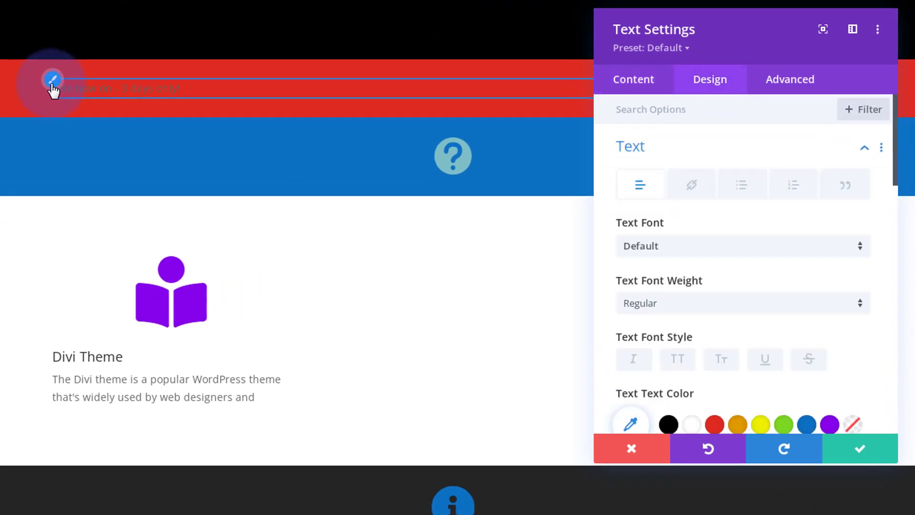
scroll(817, 160, "down", 1)
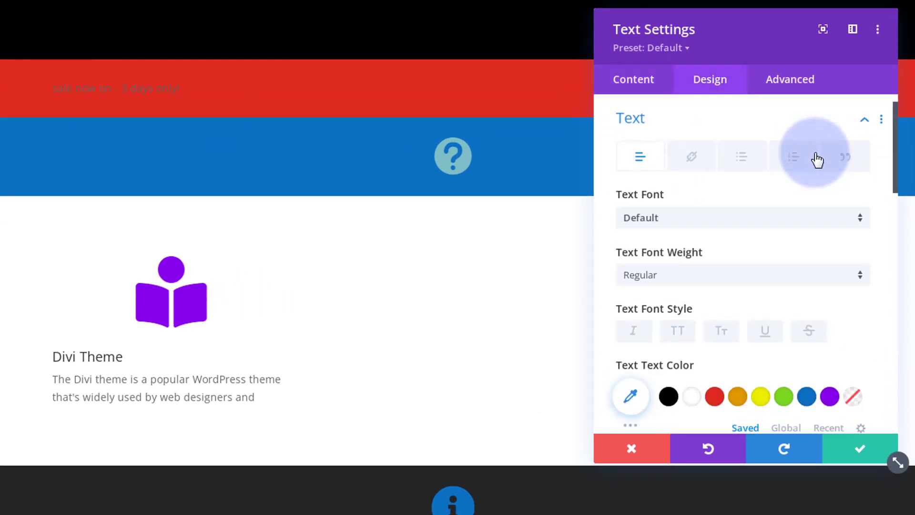
scroll(815, 155, "down", 1)
scroll(814, 157, "down", 3)
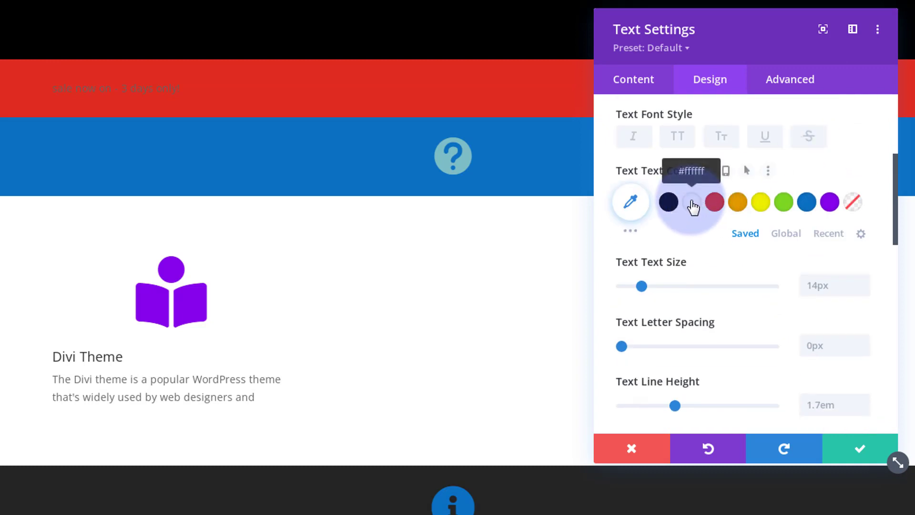
left_click(692, 202)
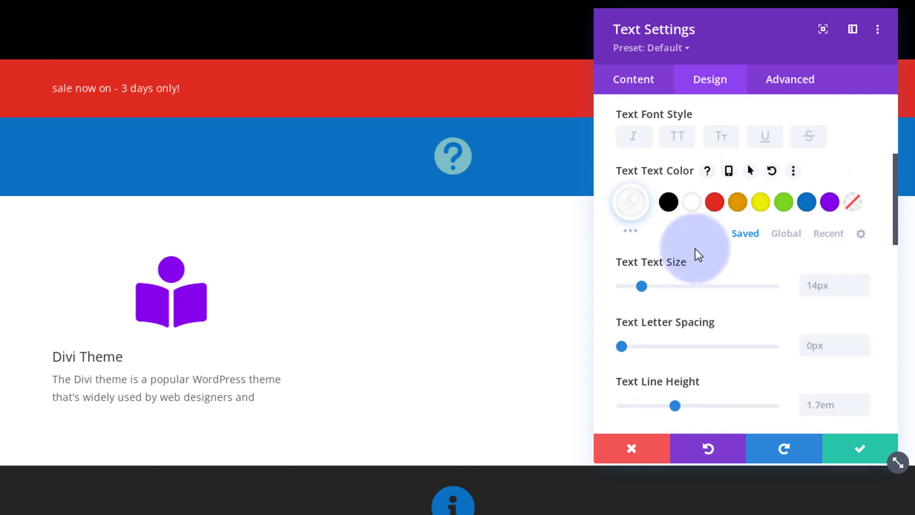
scroll(702, 268, "up", 2)
scroll(700, 261, "up", 2)
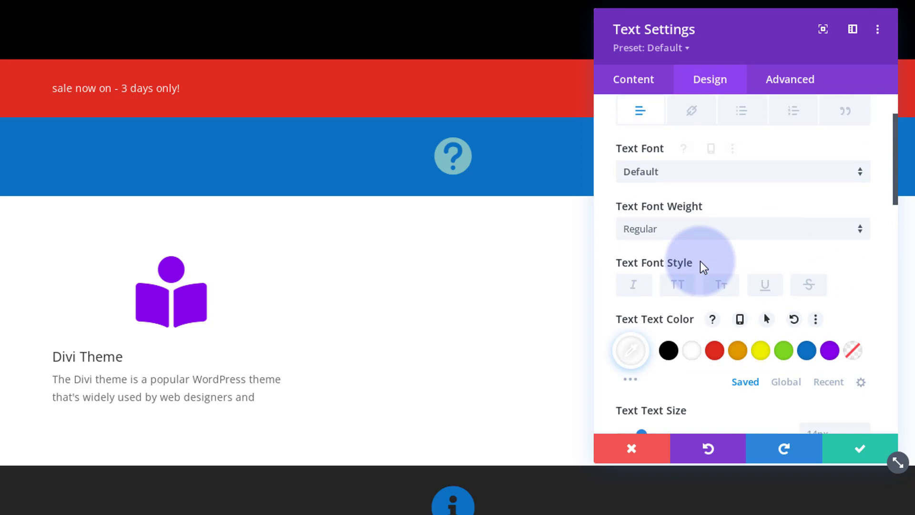
left_click(685, 290)
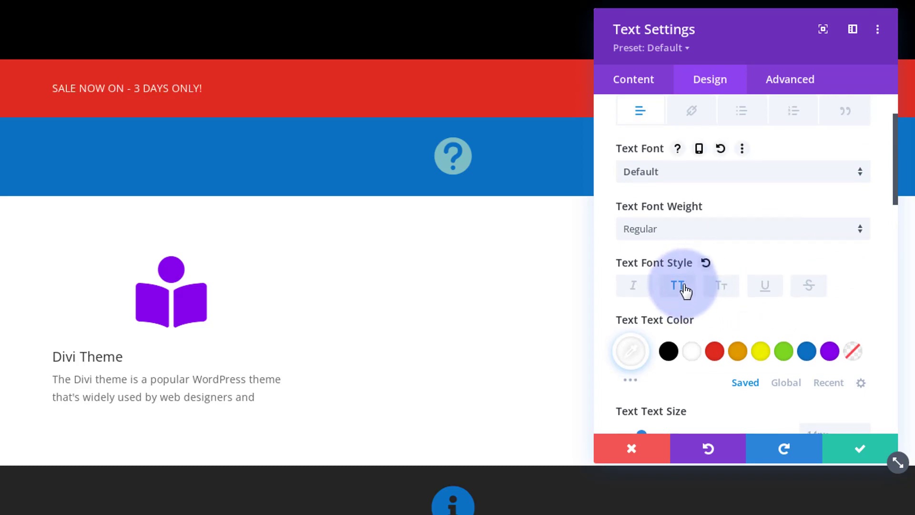
- Set the sale text font to Anton
left_click(692, 178)
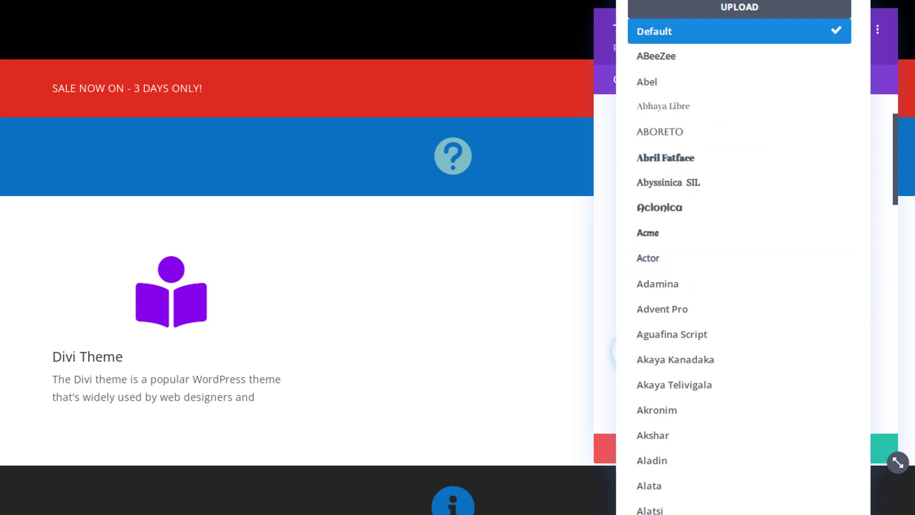
type("a")
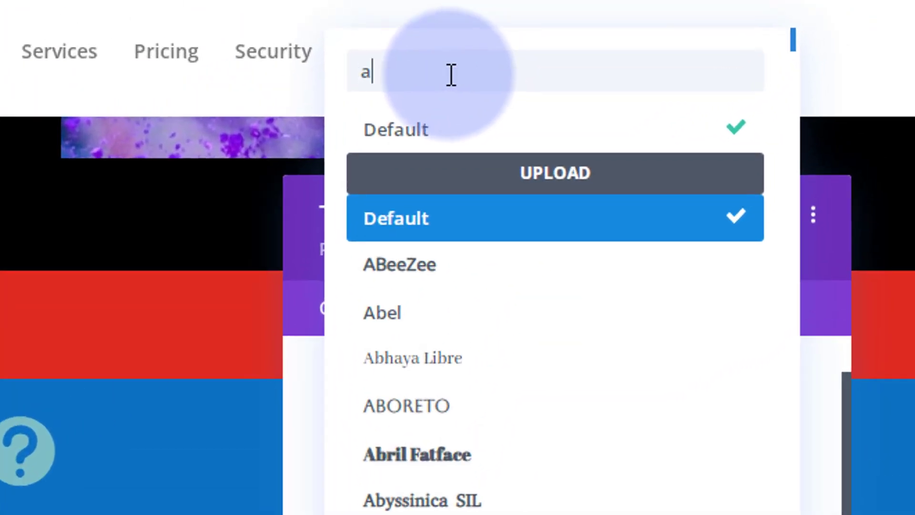
type("nton")
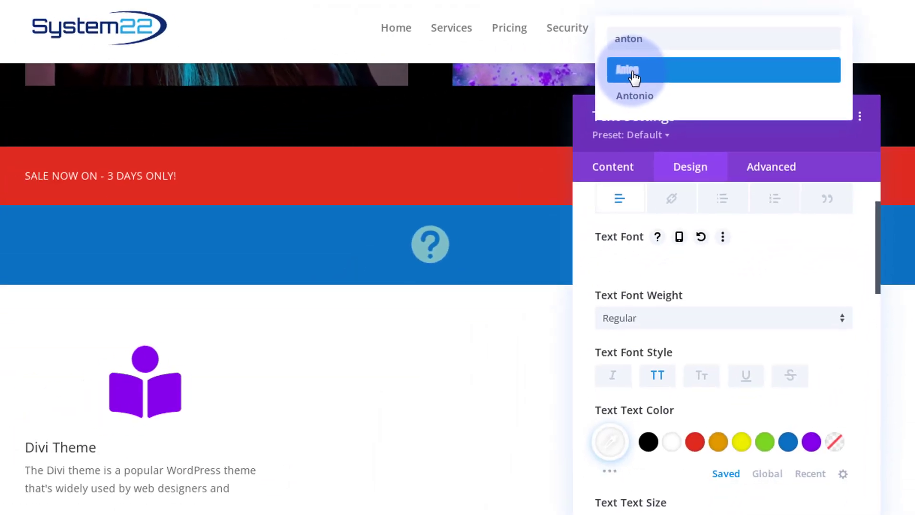
left_click(400, 138)
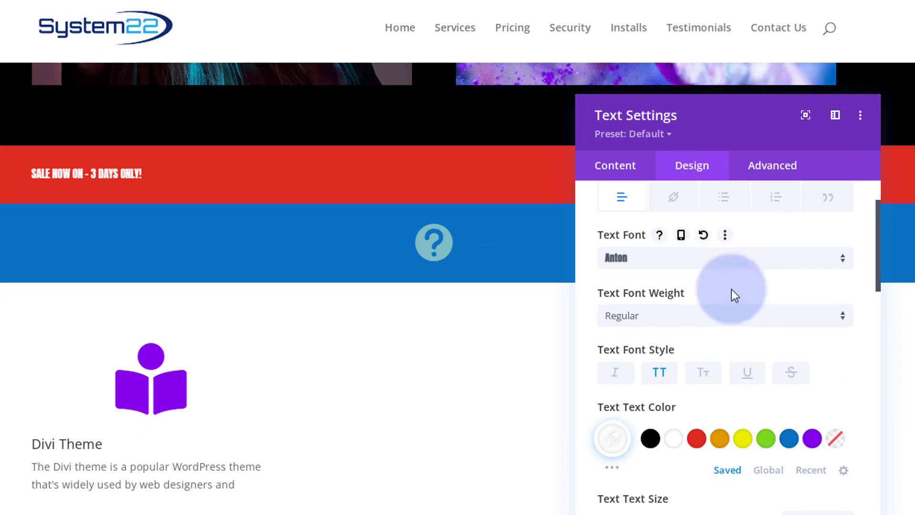
scroll(732, 292, "up", 2)
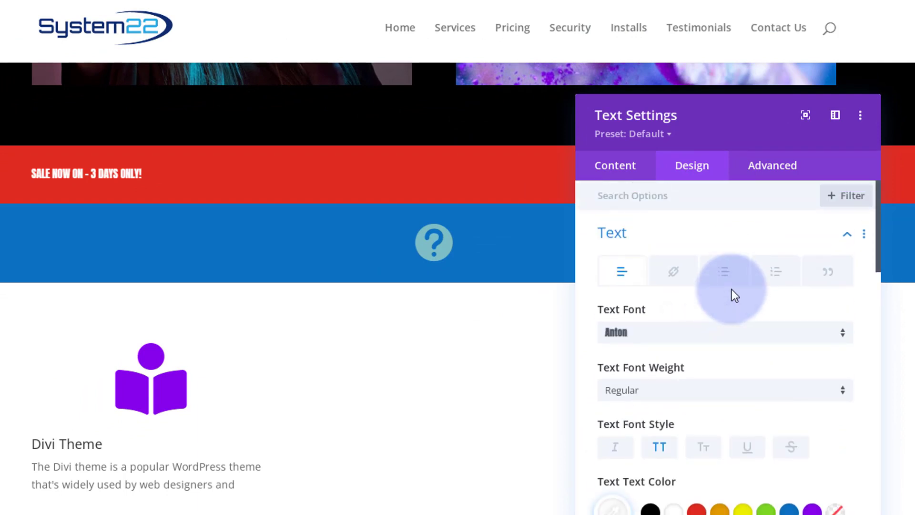
scroll(731, 290, "down", 4)
scroll(731, 287, "down", 2)
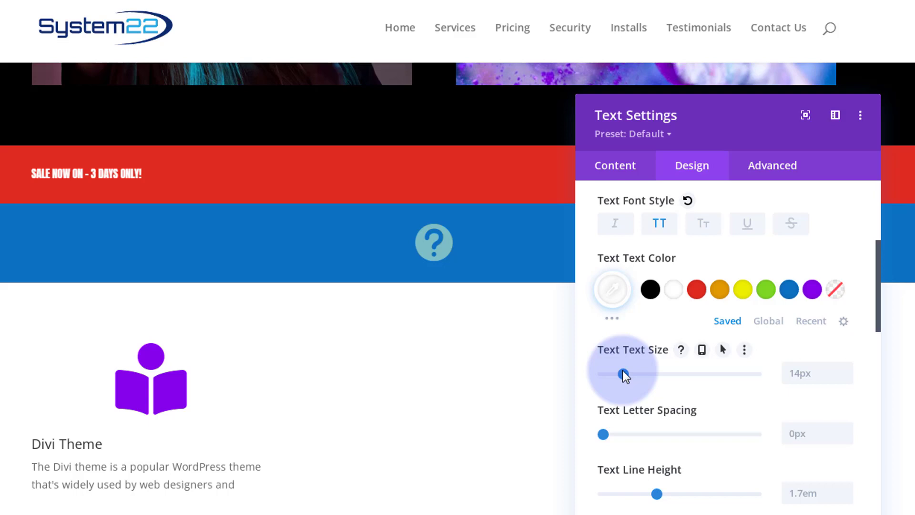
- Set text size 44px, centre alignment, a shadow preset and 4px letter spacing, then save
left_click_drag(622, 371, 670, 375)
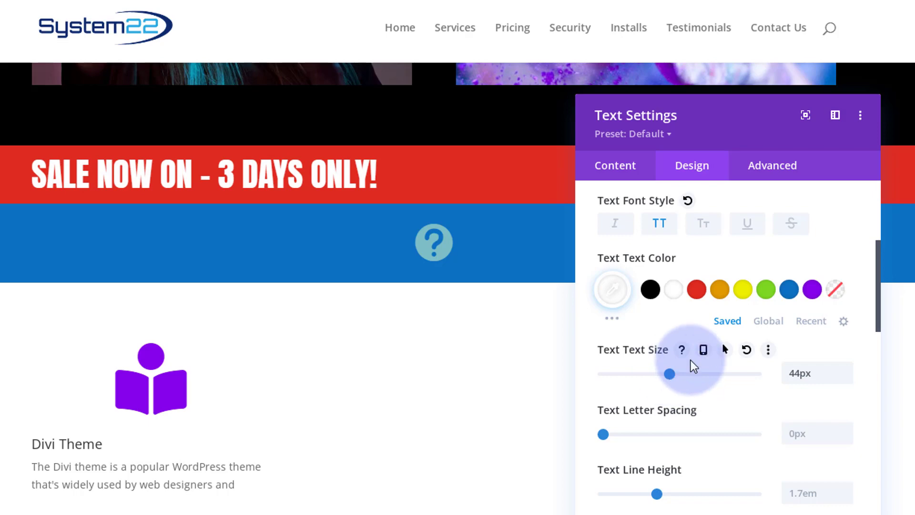
scroll(691, 359, "down", 5)
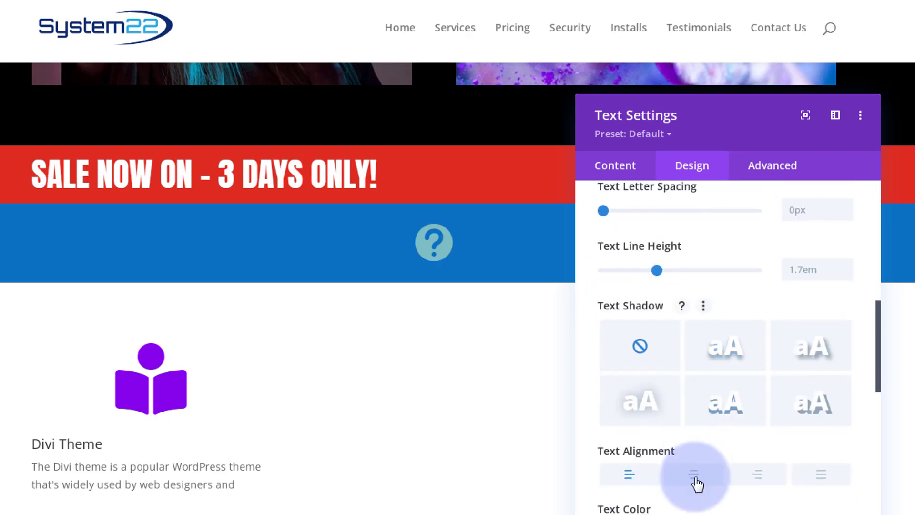
left_click(694, 475)
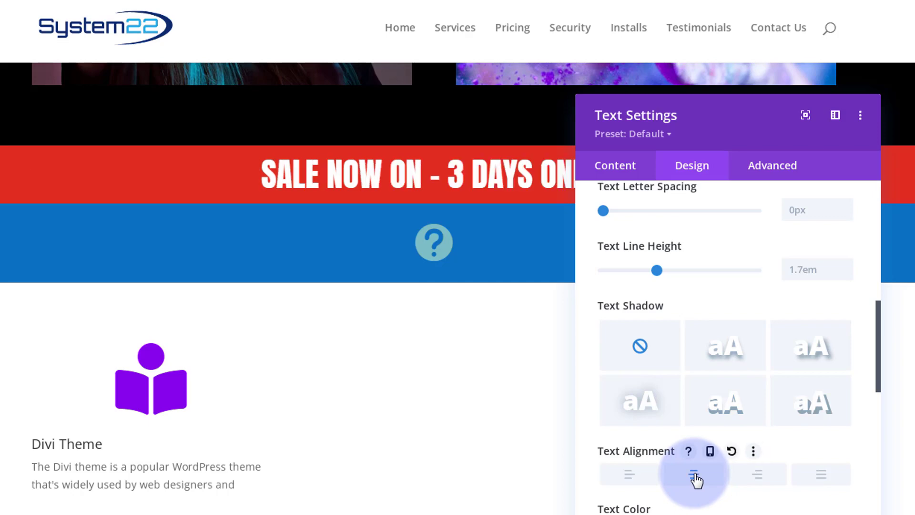
left_click(735, 355)
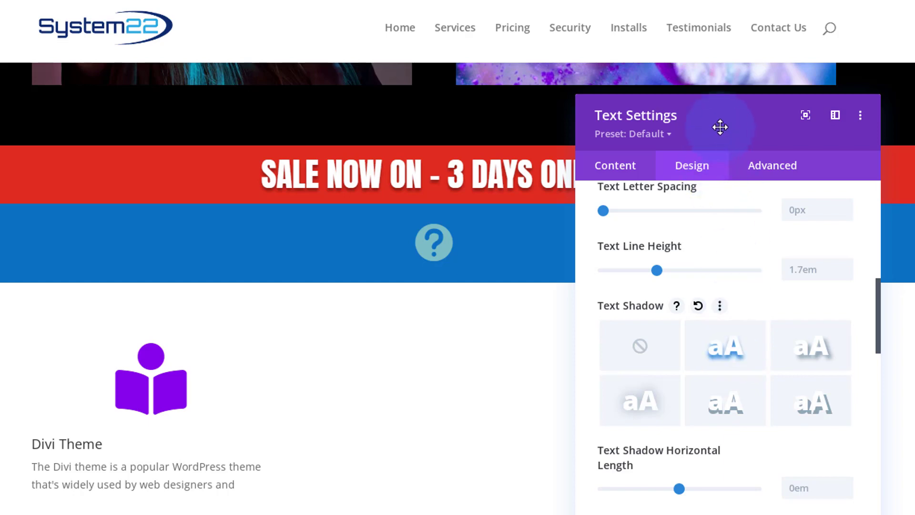
mouse_move(719, 127)
left_mouse_down()
mouse_move(879, 108)
mouse_move(842, 115)
left_mouse_up()
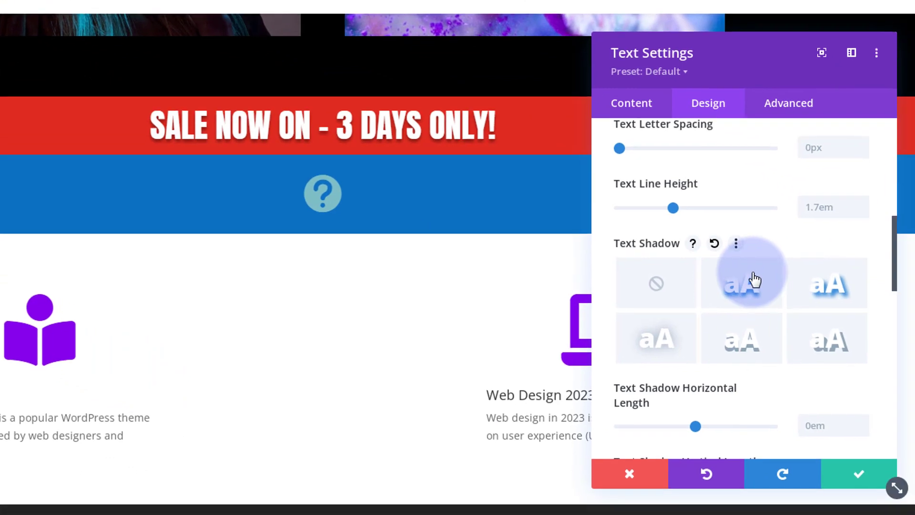
scroll(855, 329, "up", 2)
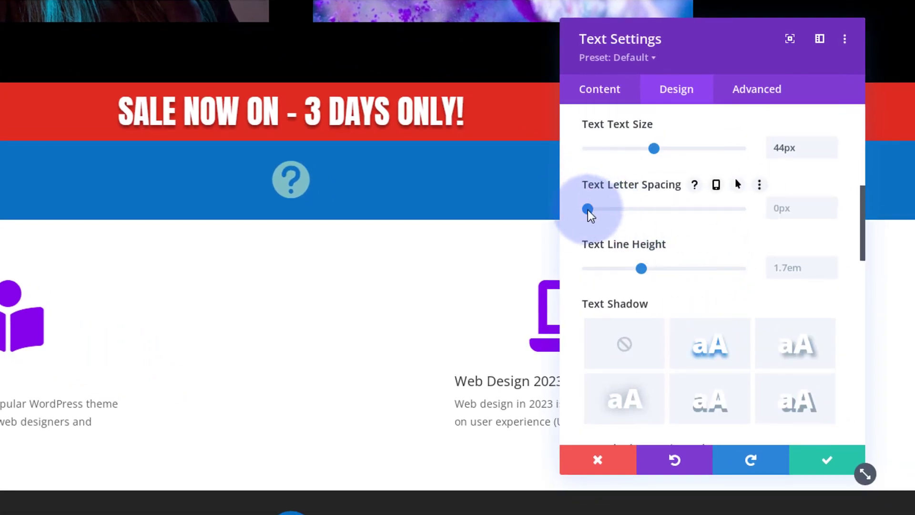
left_click_drag(588, 207, 594, 206)
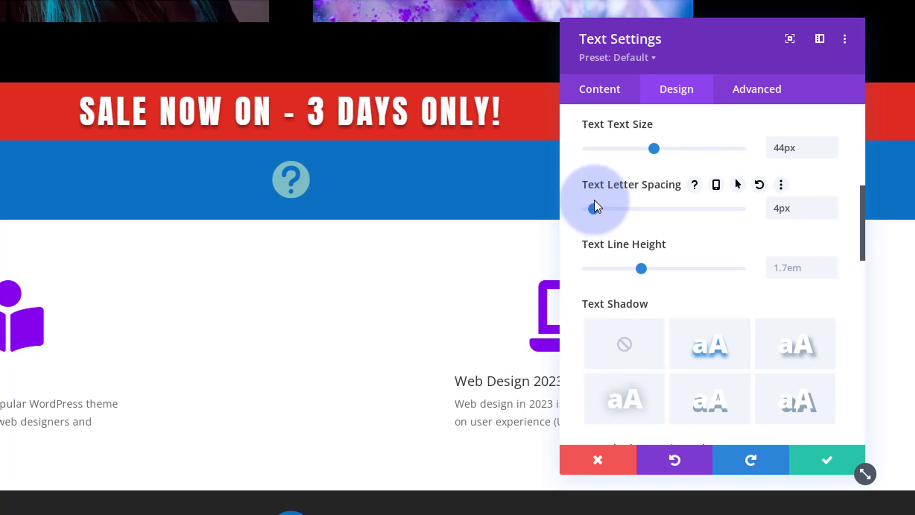
left_click(828, 471)
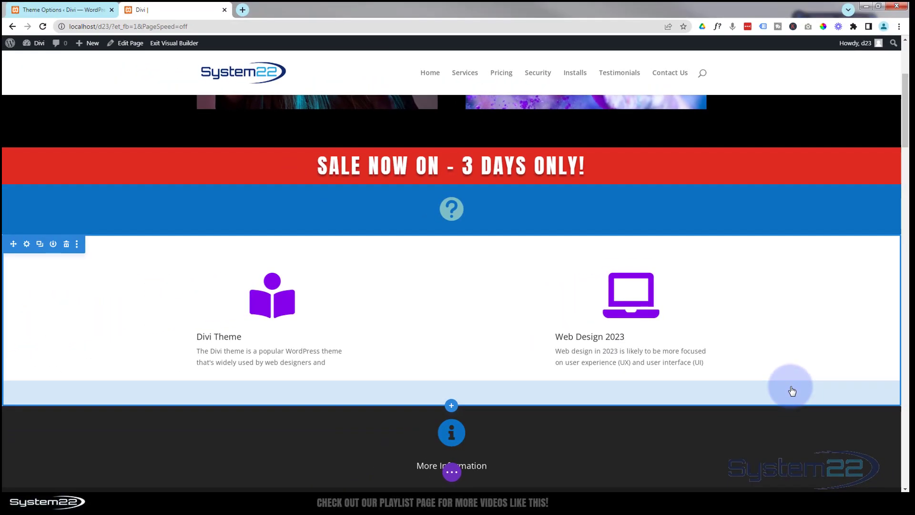
mouse_move(432, 304)
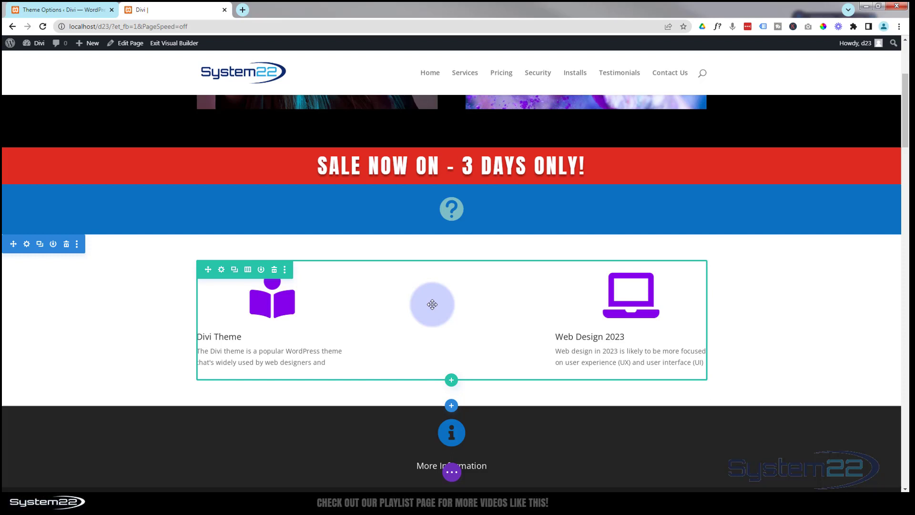
- Switch to the Divi Theme Options page and open Appearance > Customize
left_click_drag(431, 305, 443, 299)
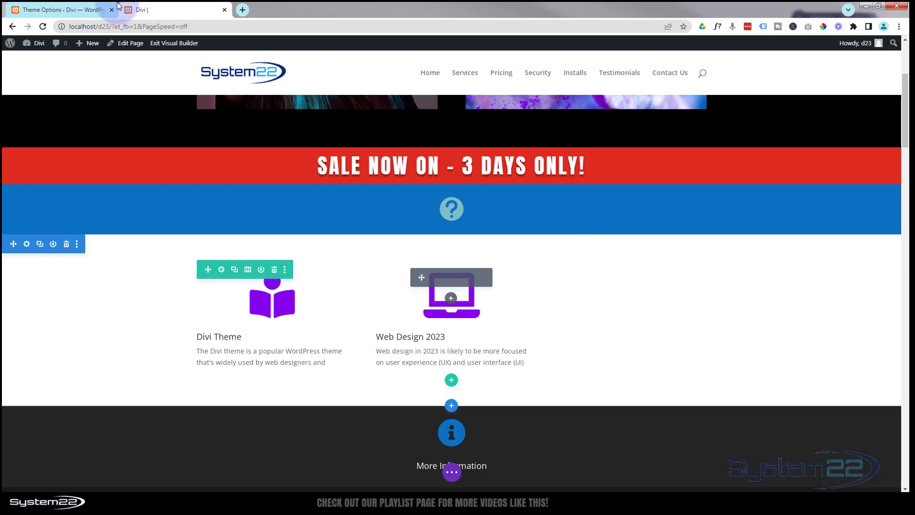
left_click(80, 7)
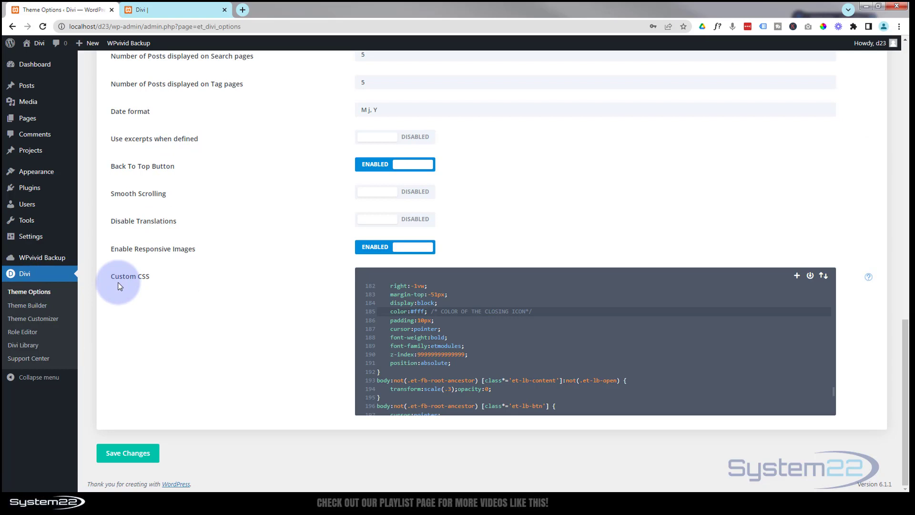
scroll(433, 314, "up", 3)
scroll(433, 314, "up", 3)
scroll(433, 314, "up", 3)
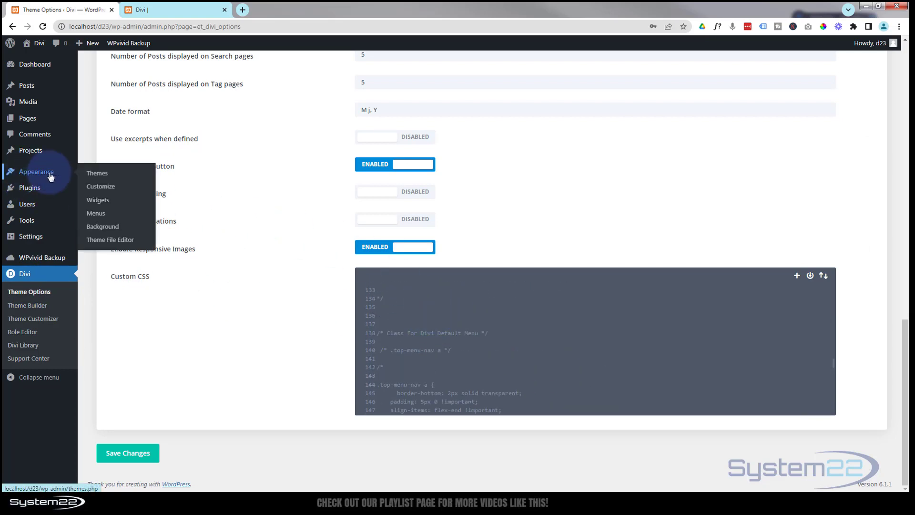
left_click(109, 190)
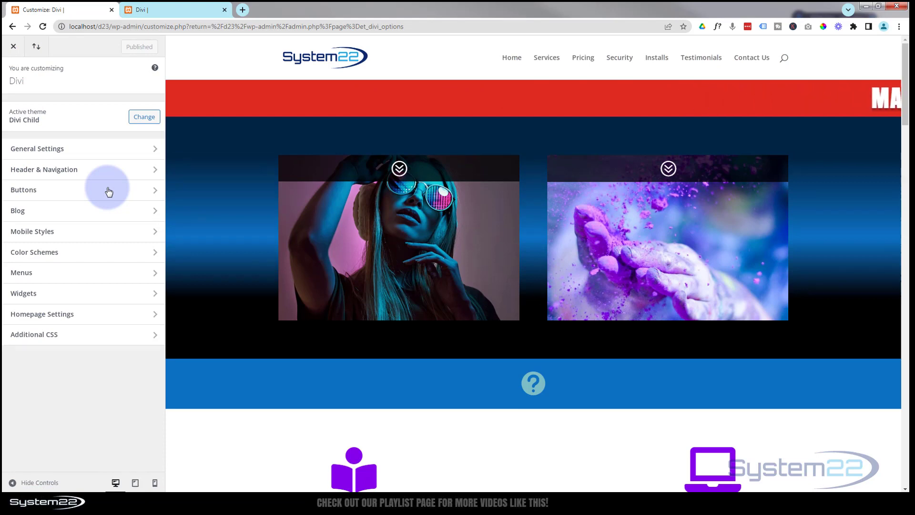
- View the Additional CSS code, then return to the page in the Divi builder
left_click(97, 338)
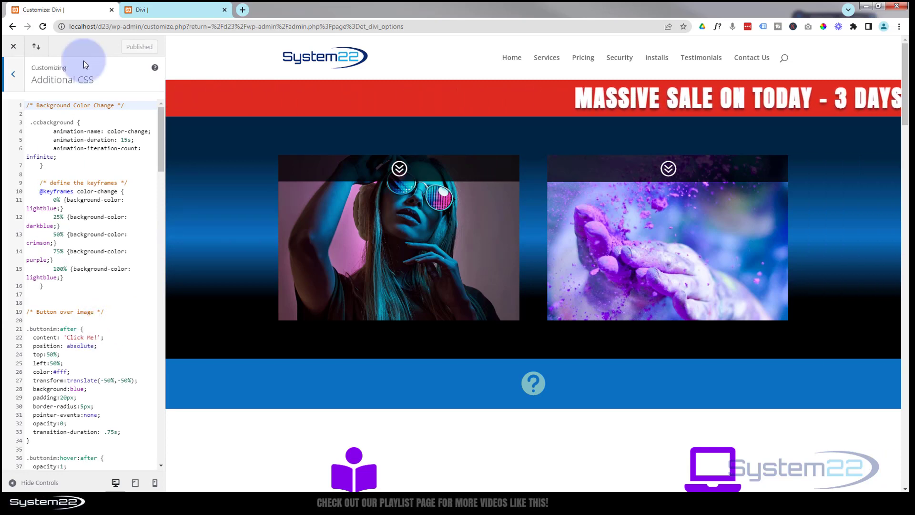
left_click(172, 10)
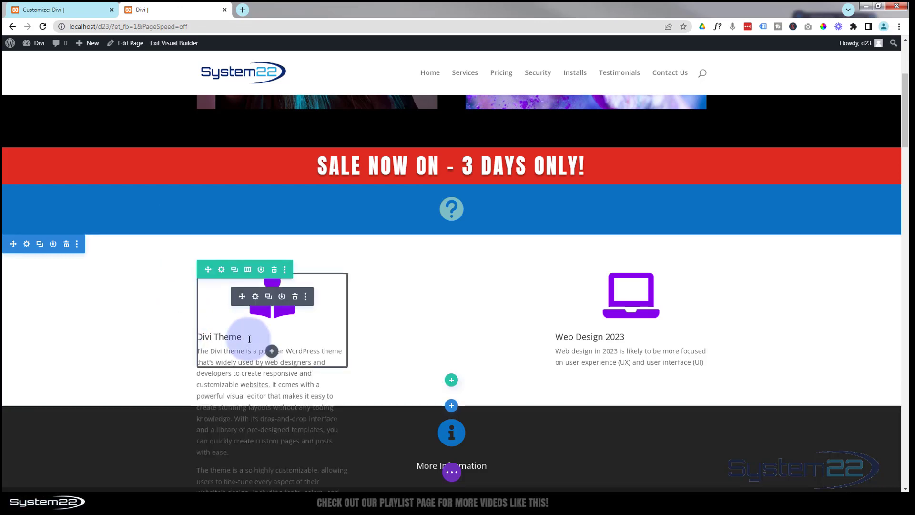
mouse_move(452, 280)
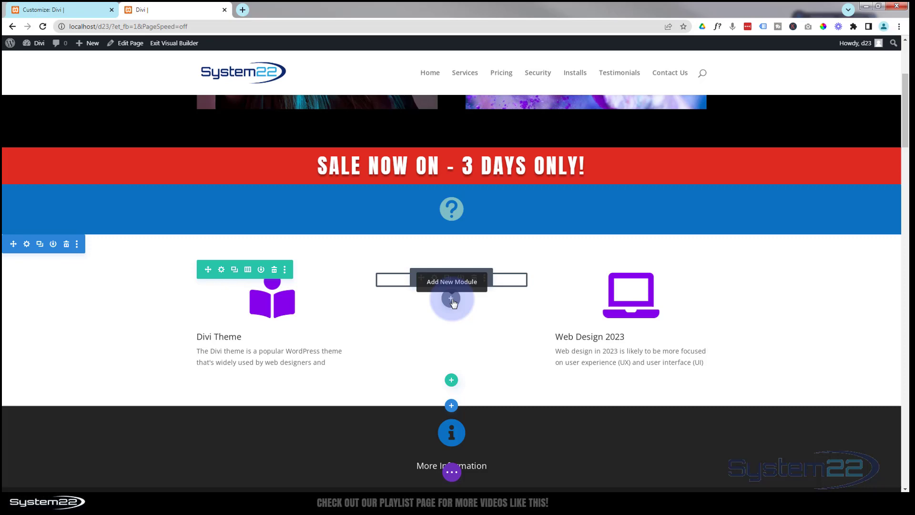
- Insert a Code module in the empty middle column holding <style></style>
left_click(452, 300)
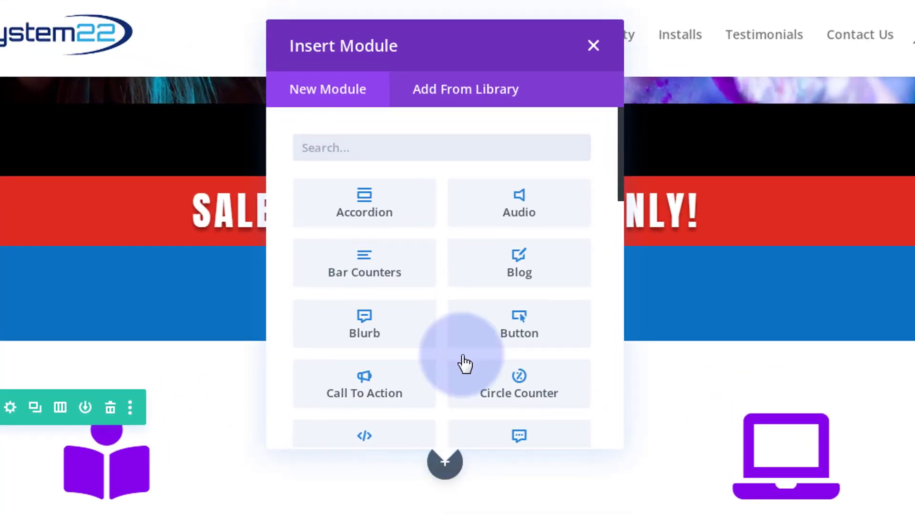
scroll(457, 262, "down", 2)
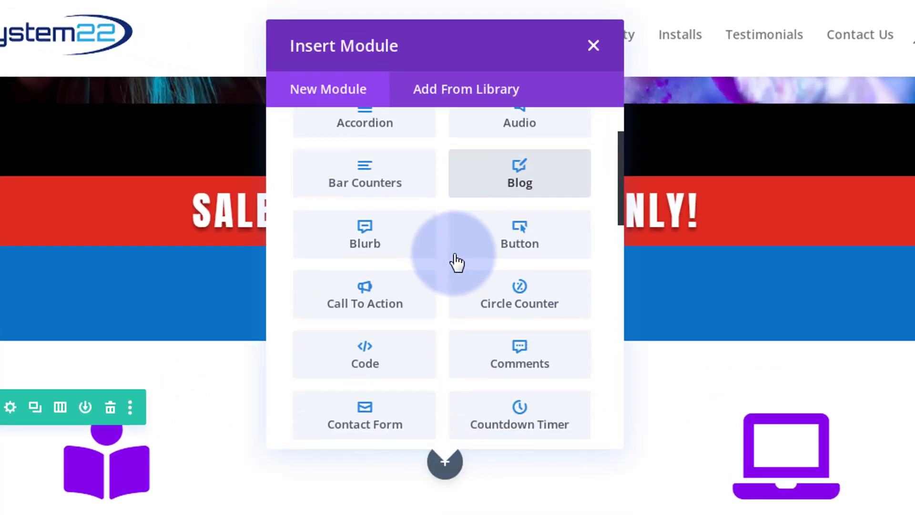
left_click(390, 347)
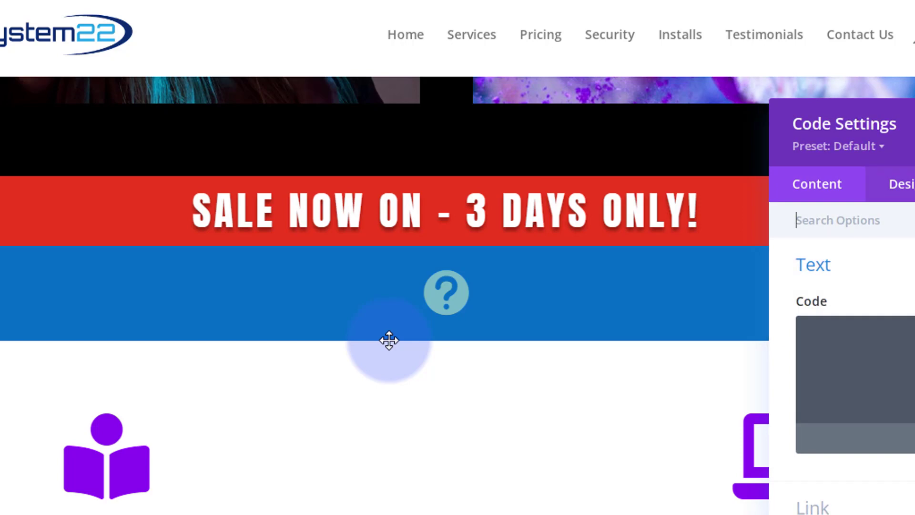
mouse_move(828, 182)
left_mouse_down()
mouse_move(765, 255)
mouse_move(5, 200)
left_mouse_up()
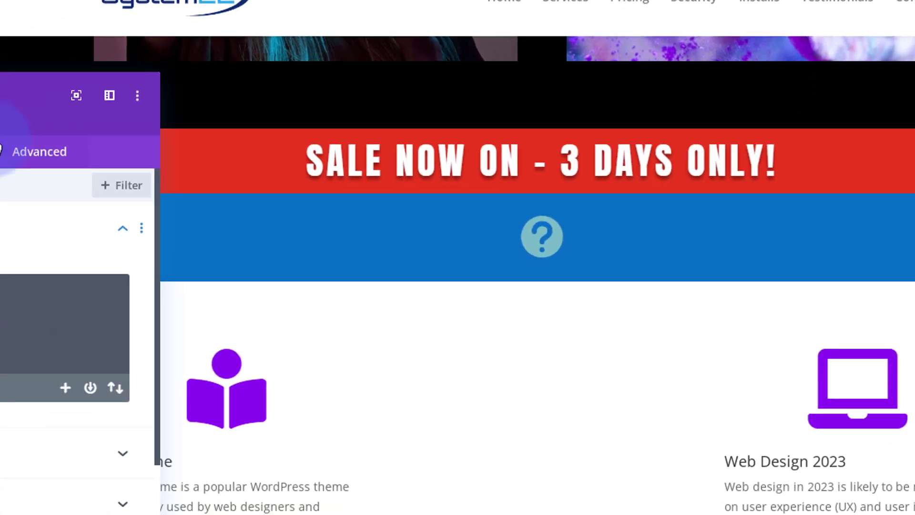
left_click_drag(10, 143, 267, 0)
left_click(199, 169)
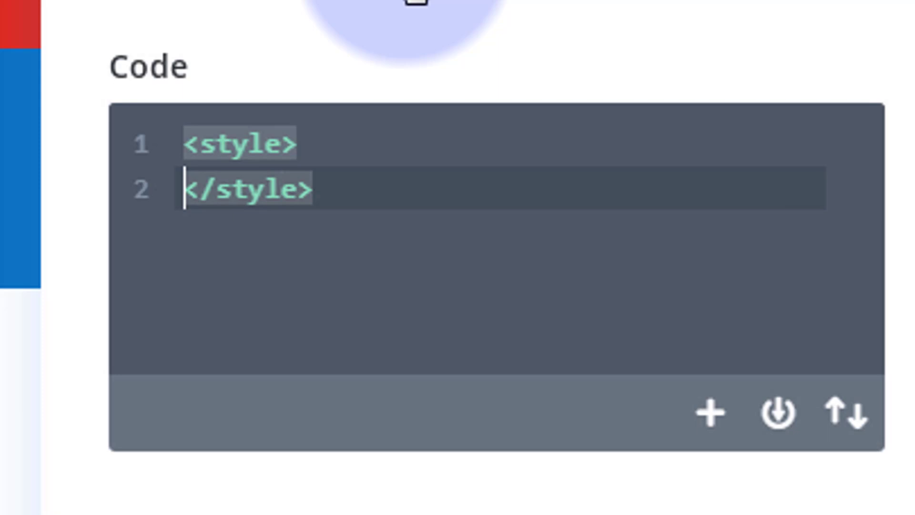
key("Return")
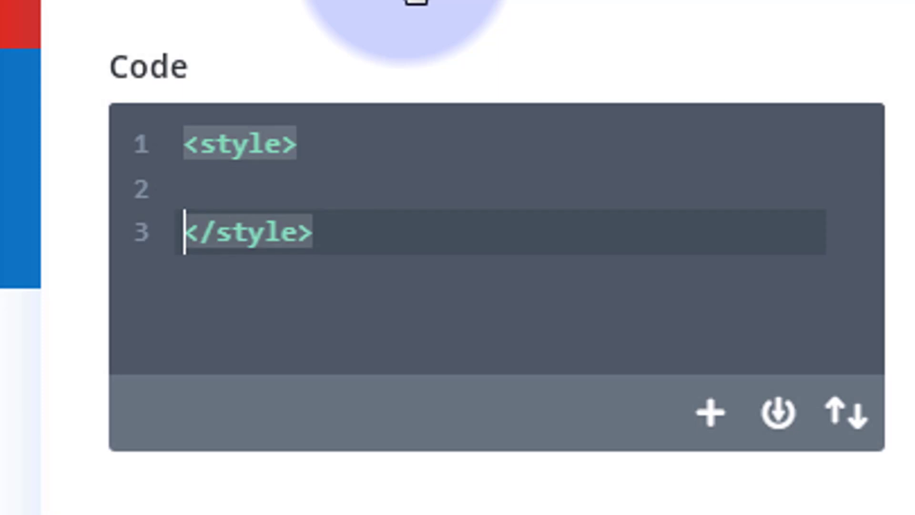
- Add a .slidebanner selector on its own line inside the style block
left_click(338, 141)
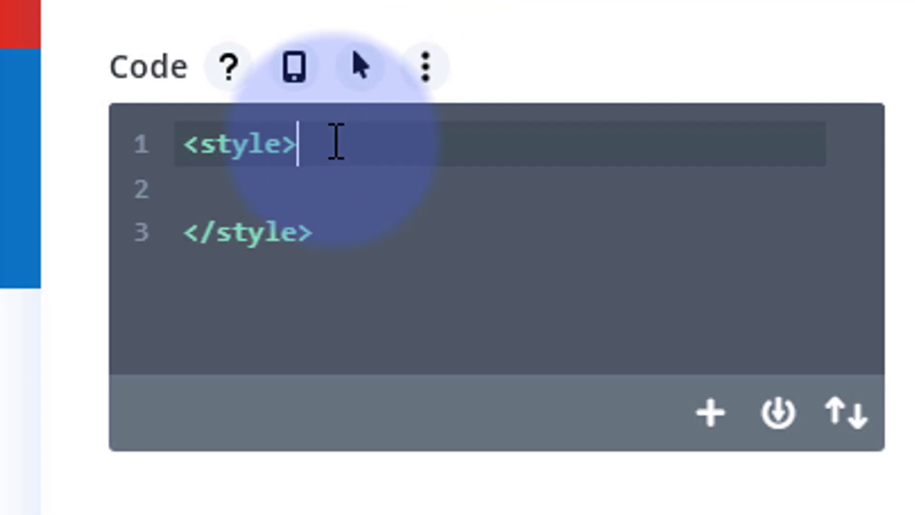
key("Return")
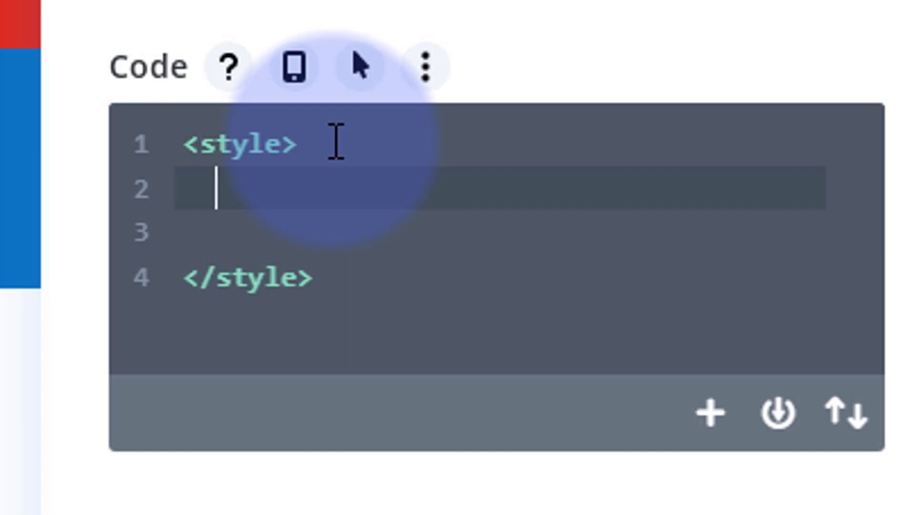
type("slid")
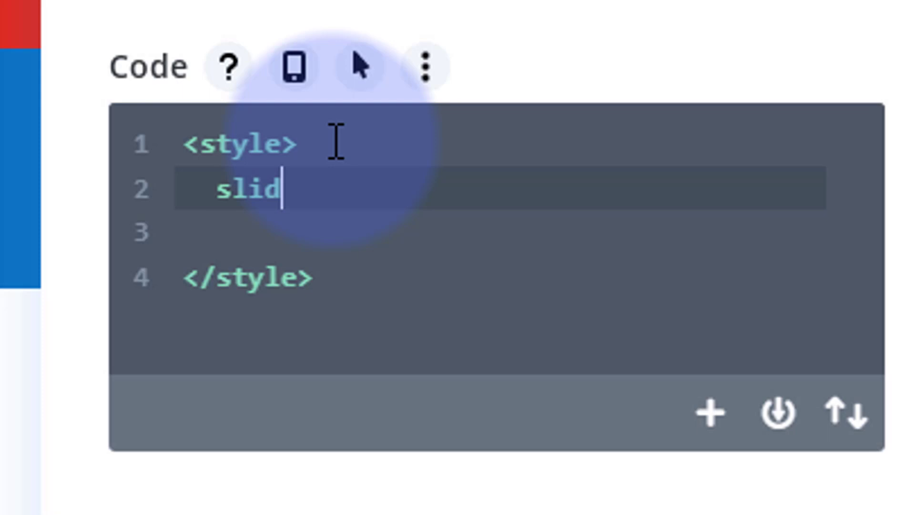
type("ebanne")
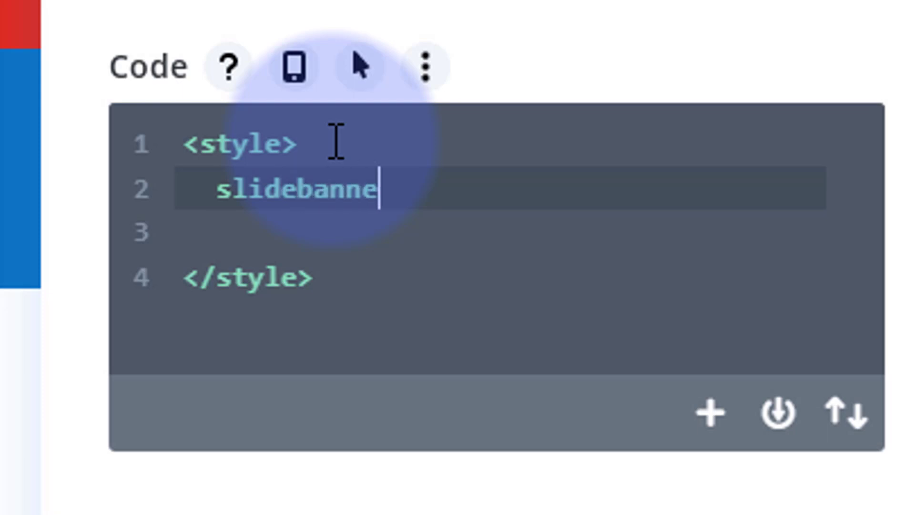
type("r")
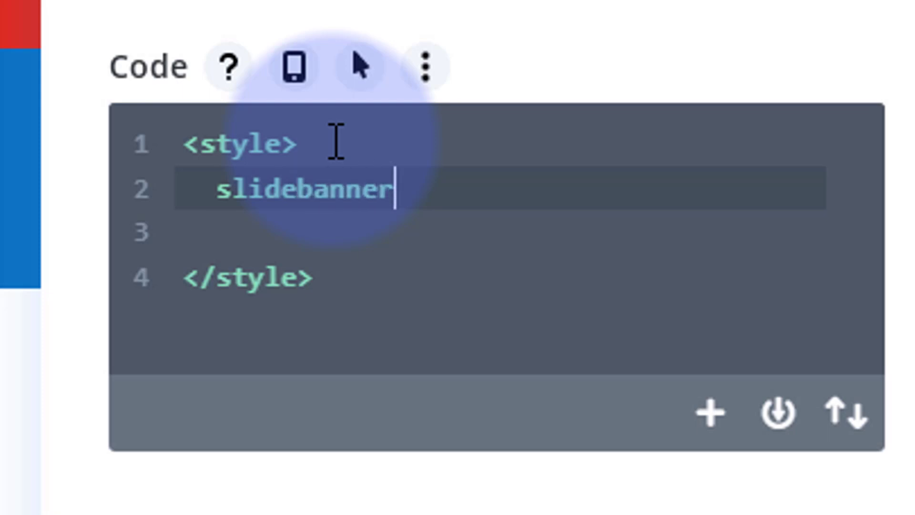
left_click(217, 195)
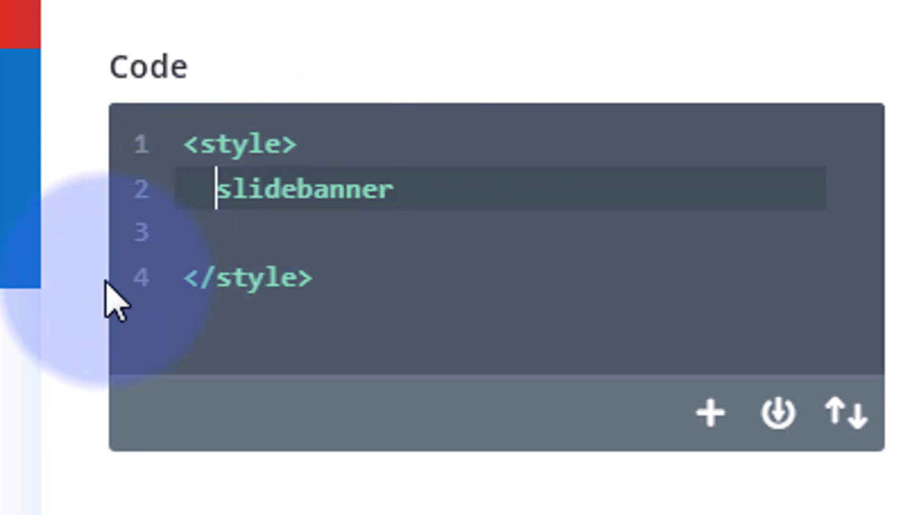
type(".")
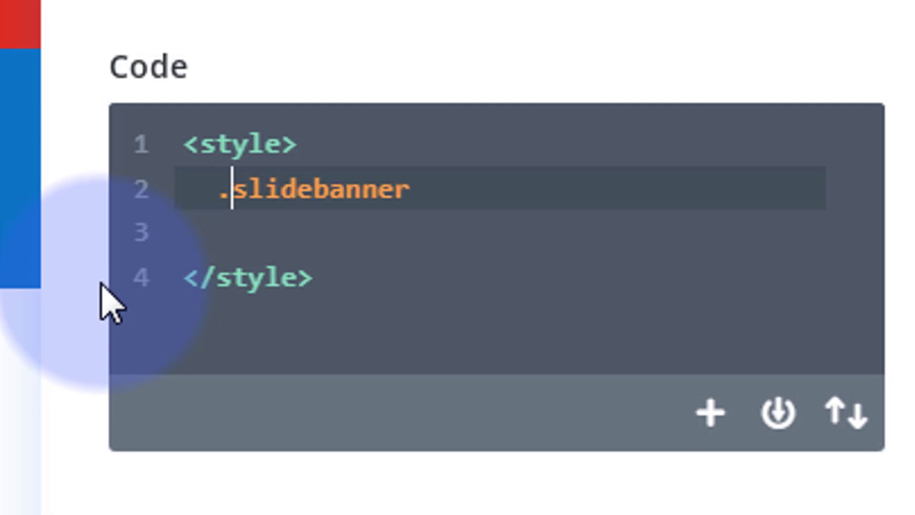
left_click(487, 187)
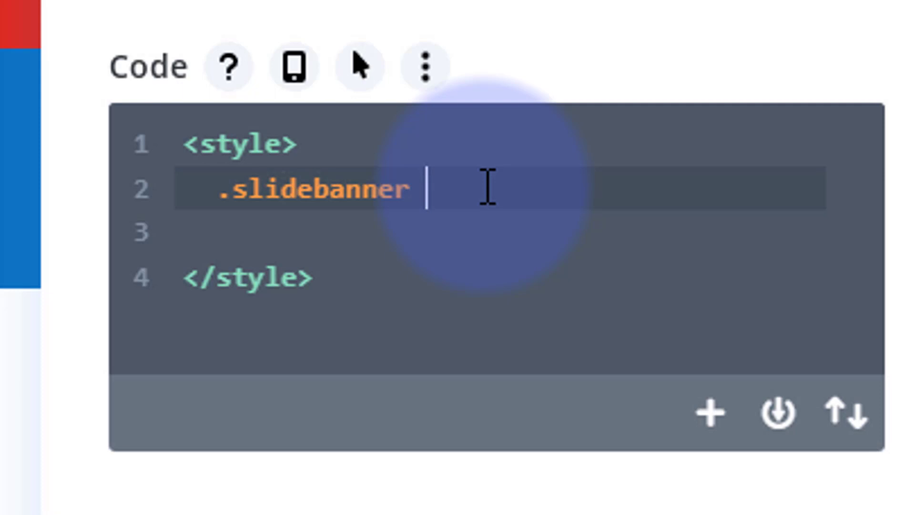
- Write 'animation: slideleft 10s infinite linear;' inside the .slidebanner braces and save the code module
type("{")
key("Return")
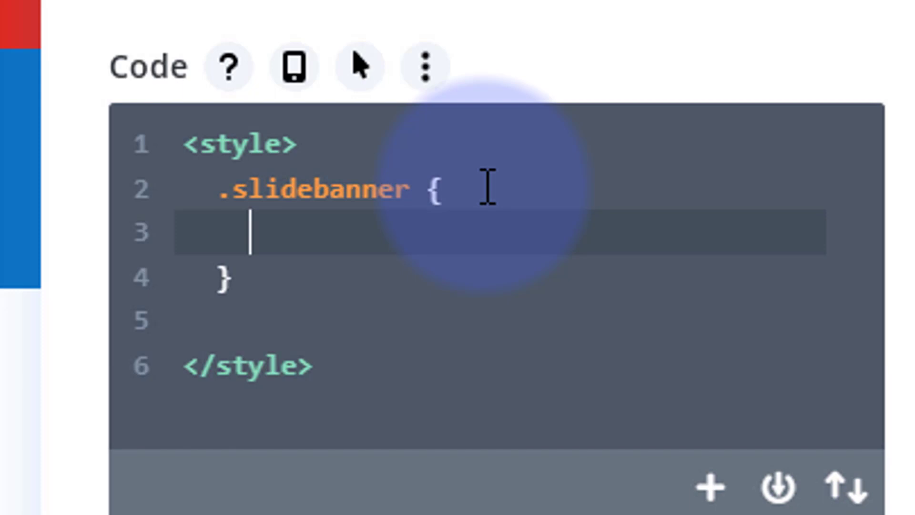
type("ani")
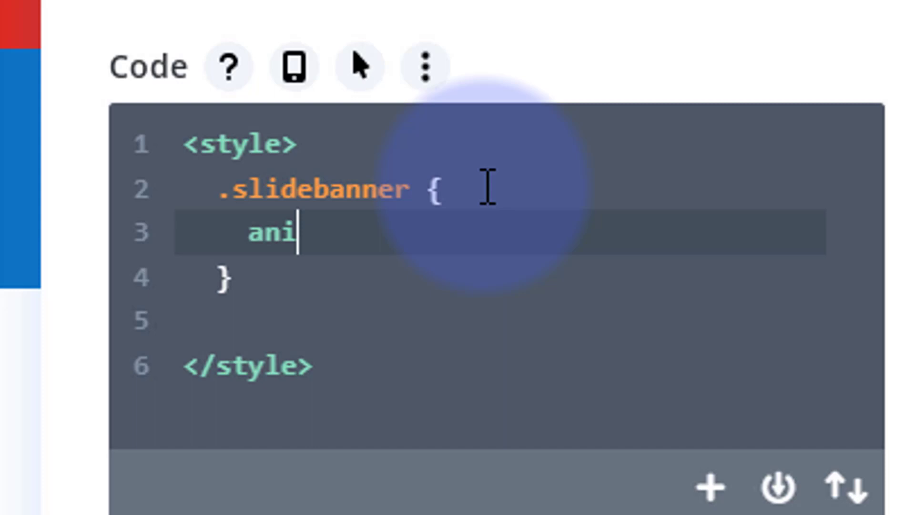
type("mation")
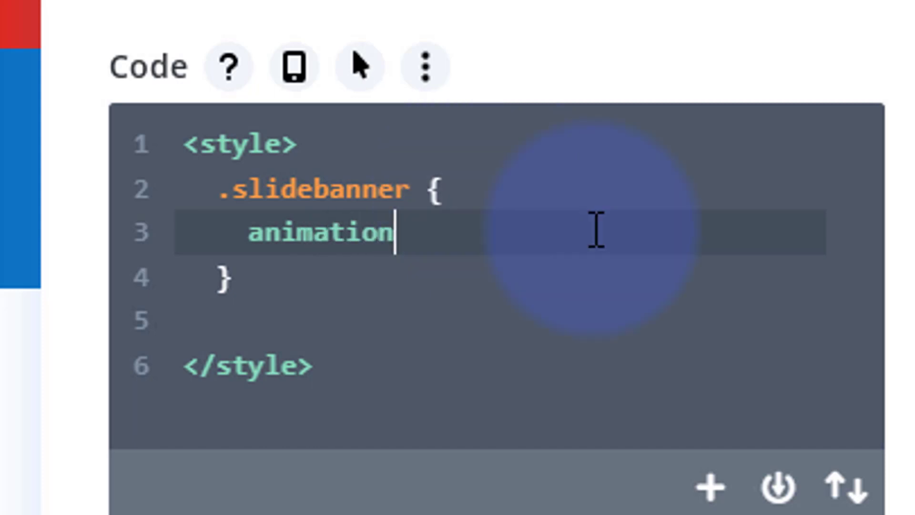
type(":")
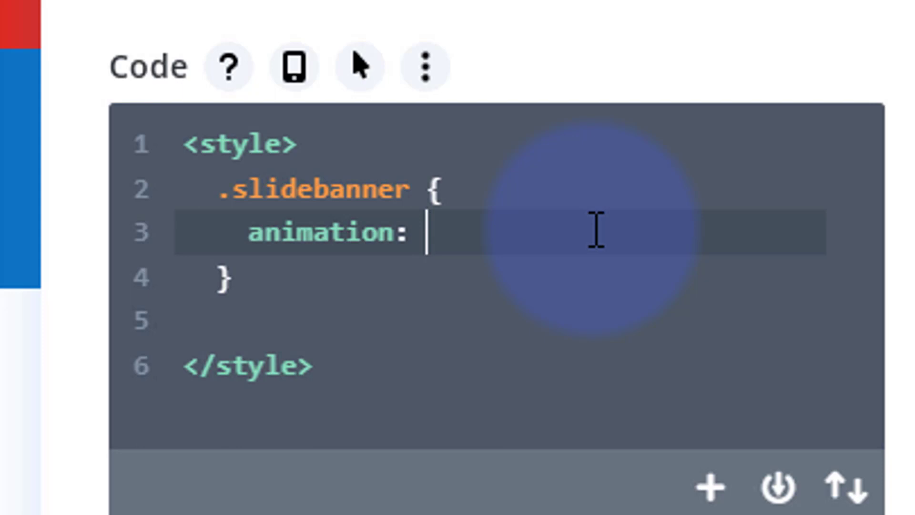
type(" slide")
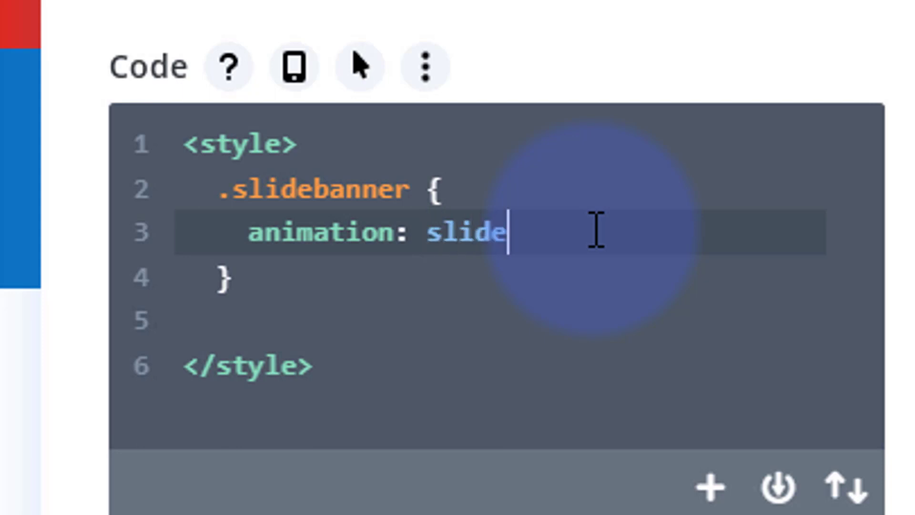
type("left")
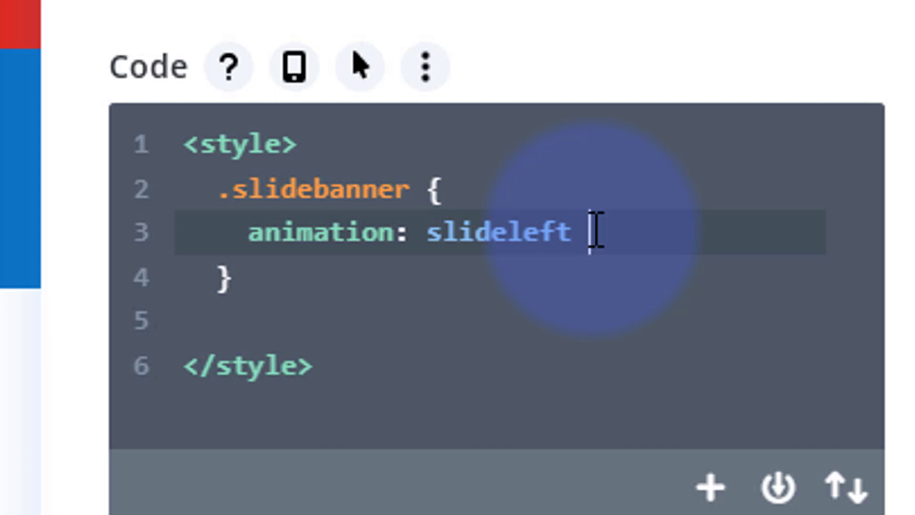
type(" 10")
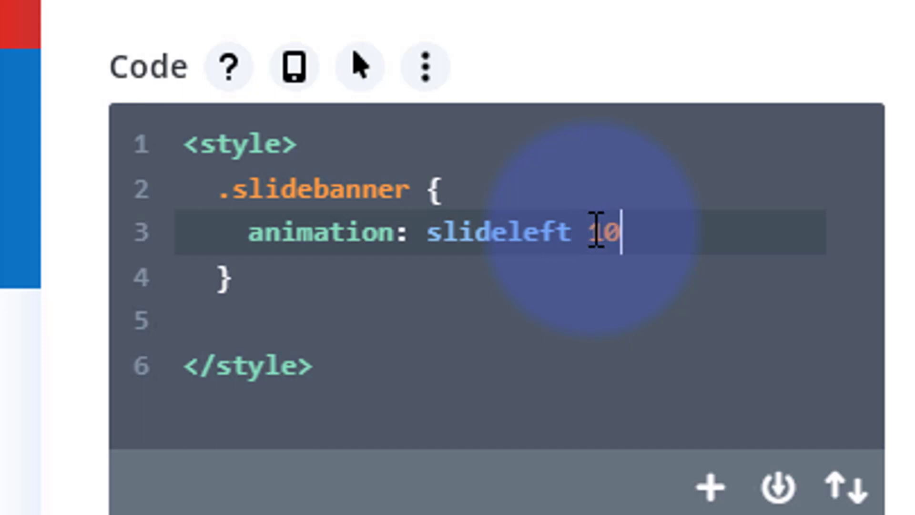
type("s")
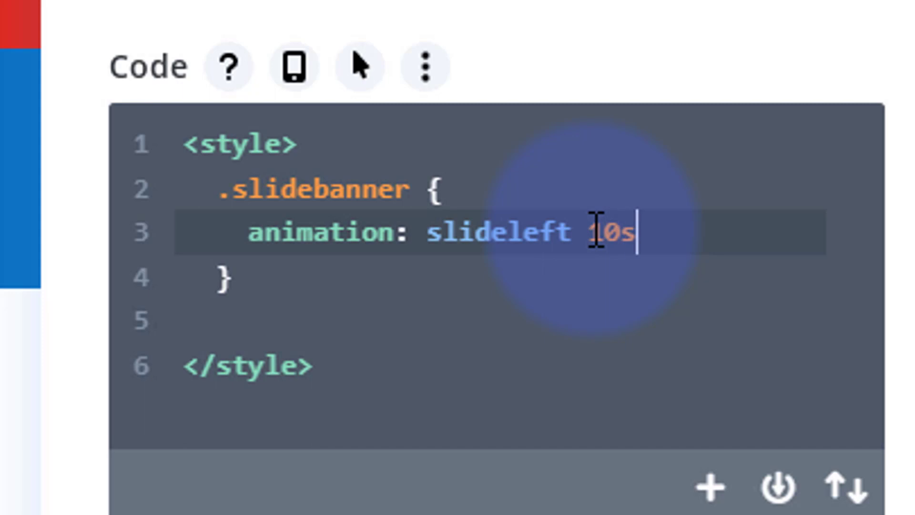
type(" i")
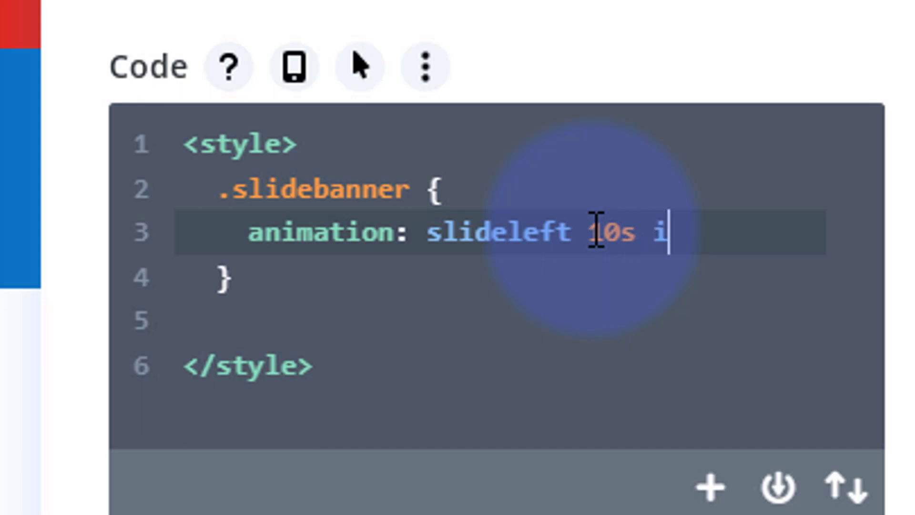
type("nfinit")
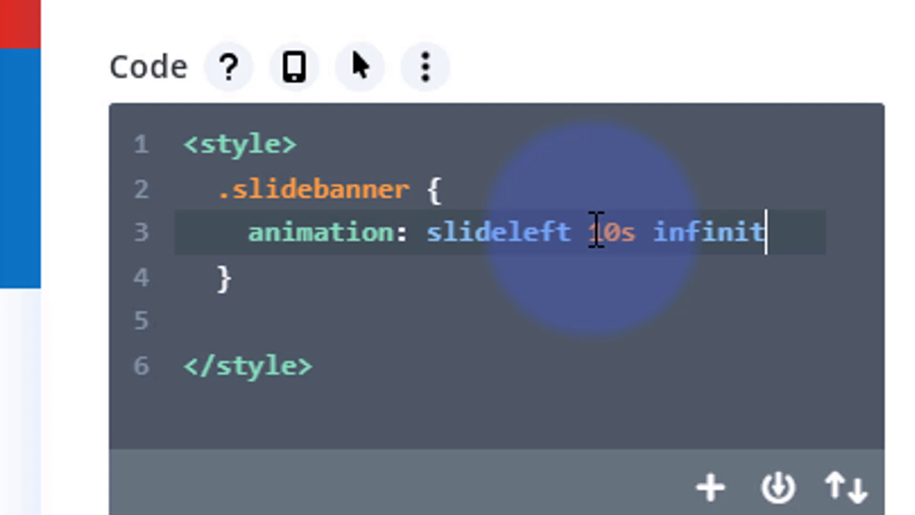
type("e")
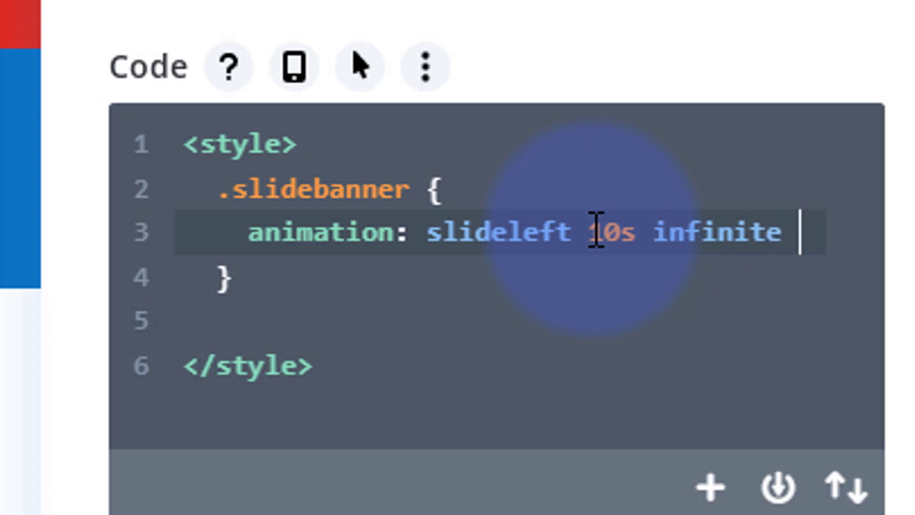
type(" l")
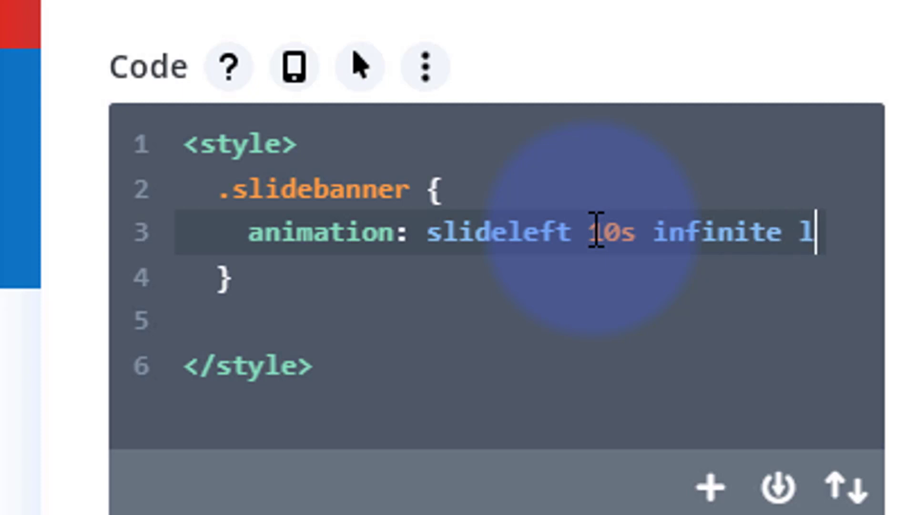
type("inear")
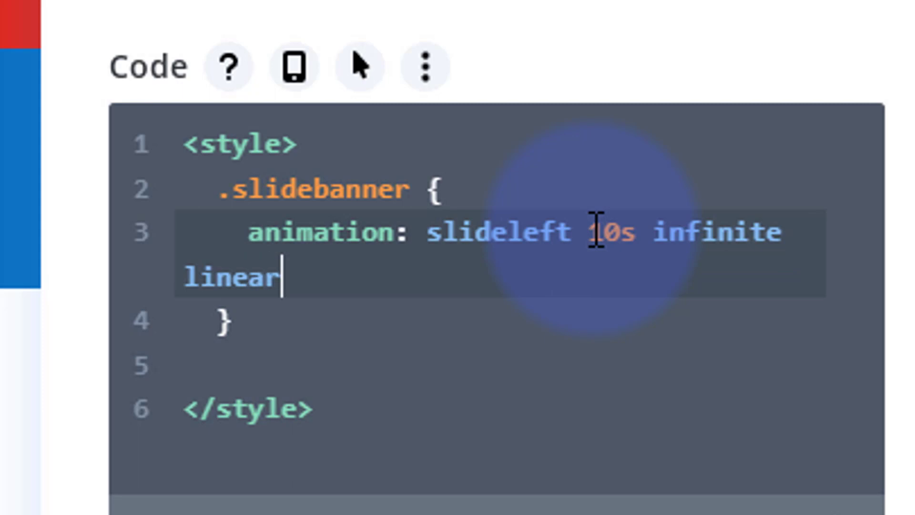
type(";")
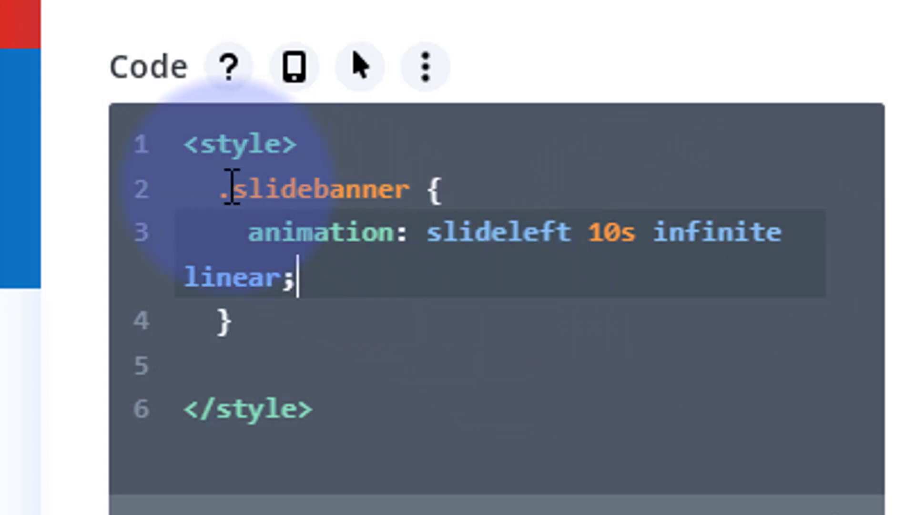
left_click_drag(237, 188, 409, 188)
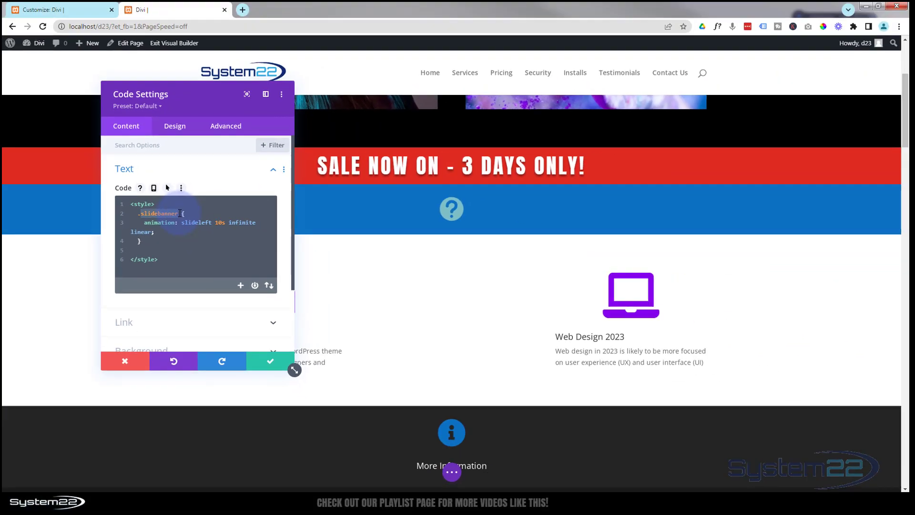
left_click(271, 365)
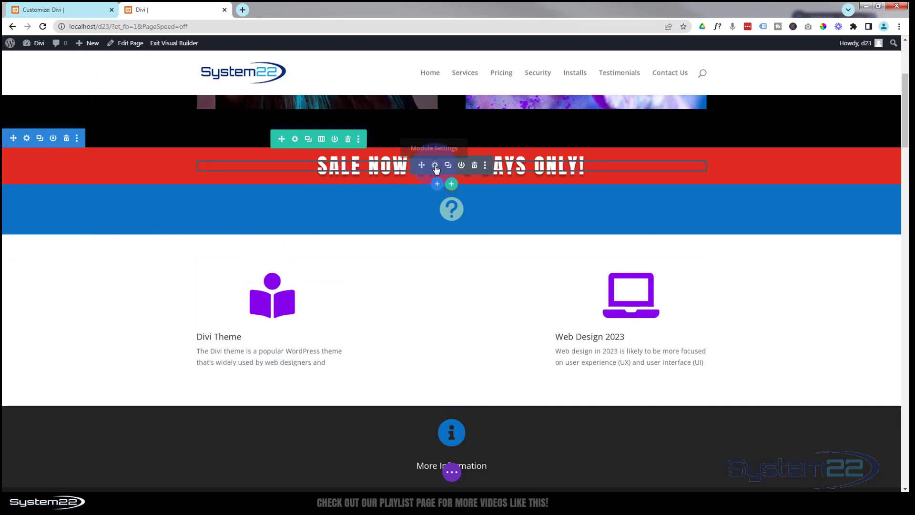
- Give the sale text module the CSS class 'slidebanner' and save it
left_click(436, 166)
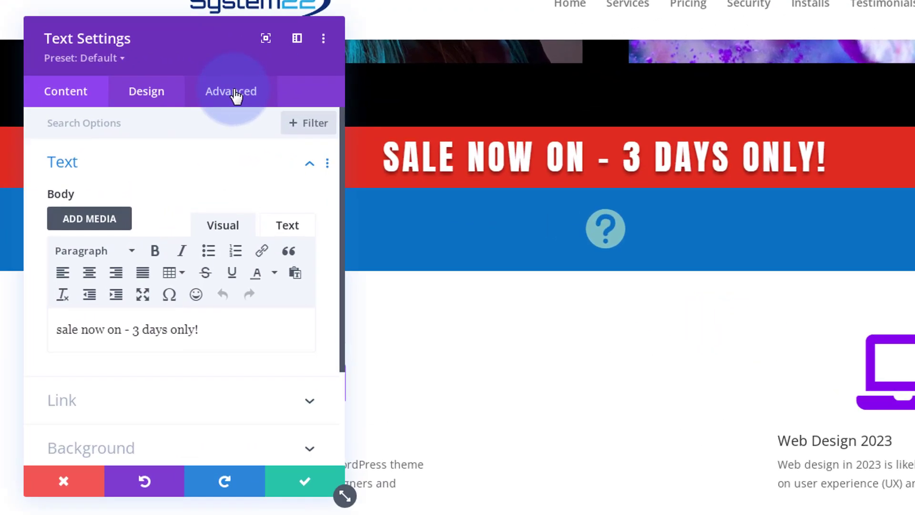
left_click(232, 92)
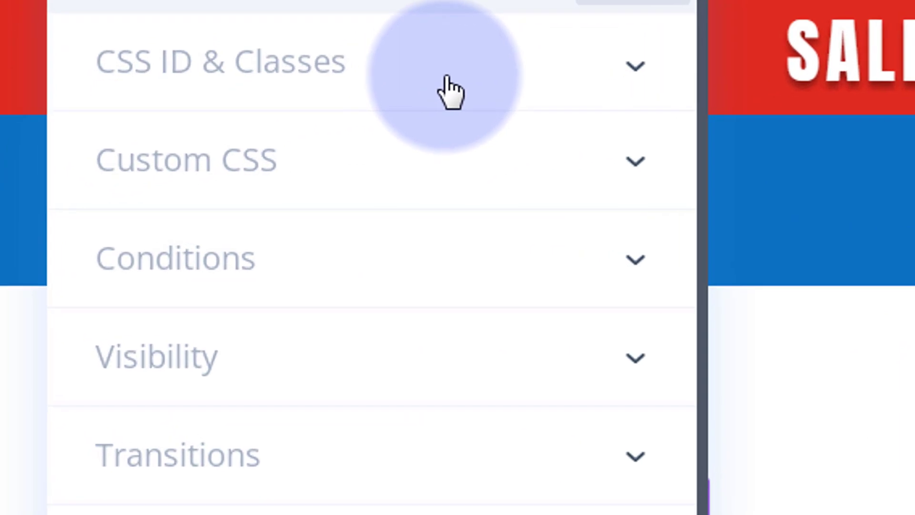
left_click(217, 169)
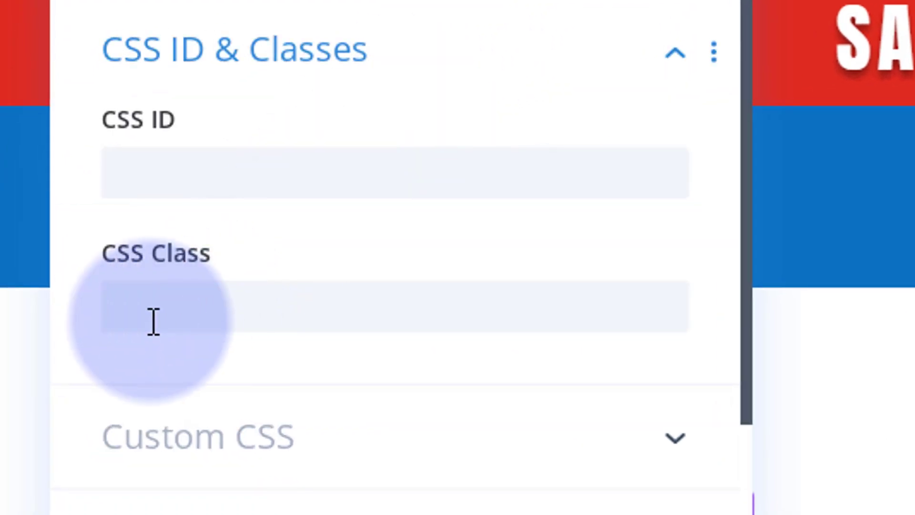
left_click(150, 312)
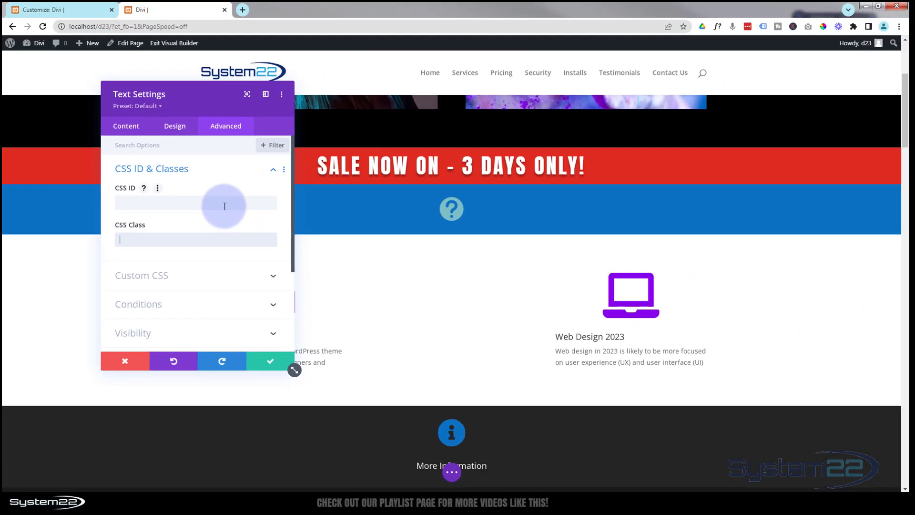
type("slidebanner")
left_click(271, 364)
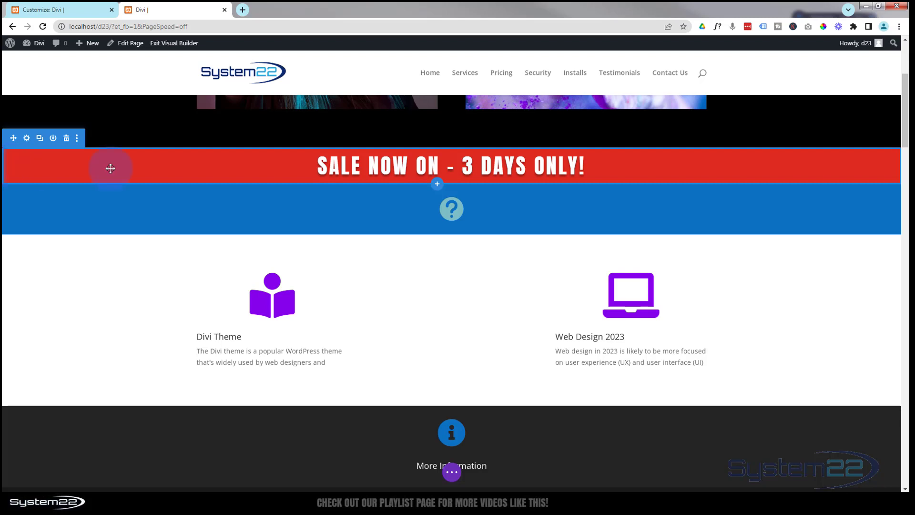
mouse_move(436, 168)
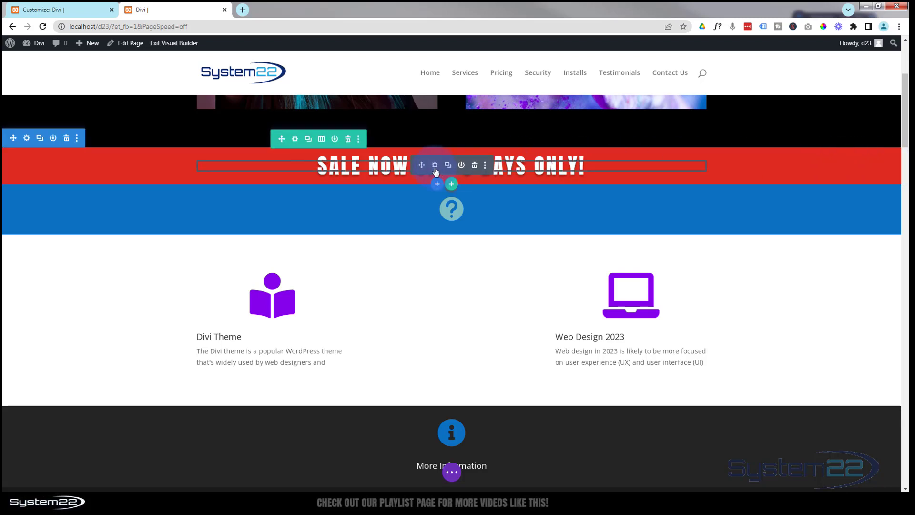
- Set the banner row's width and maximum width to 100% in Sizing, then save the row
left_click(295, 139)
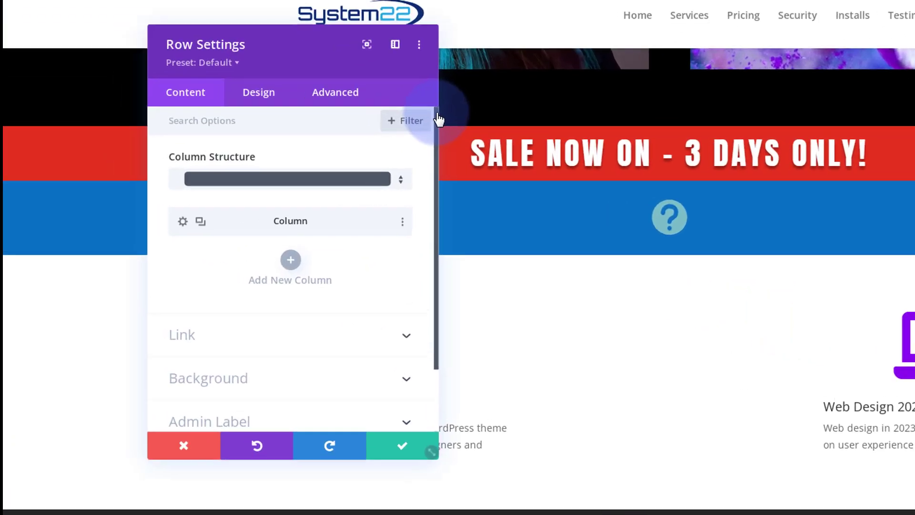
left_click(282, 79)
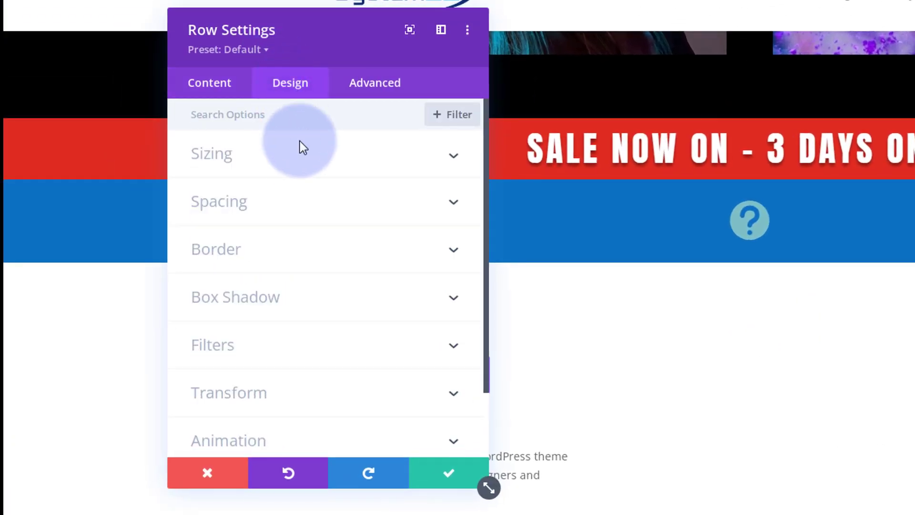
left_click(302, 164)
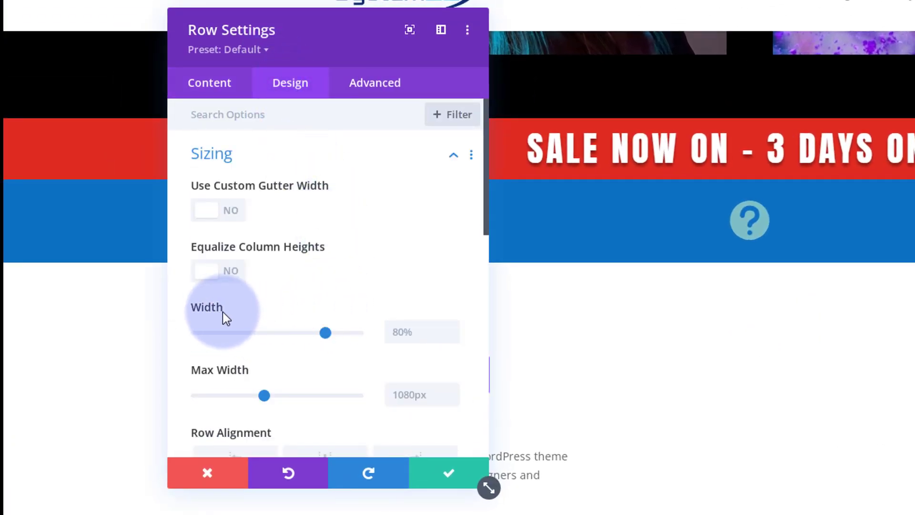
left_click_drag(325, 334, 413, 336)
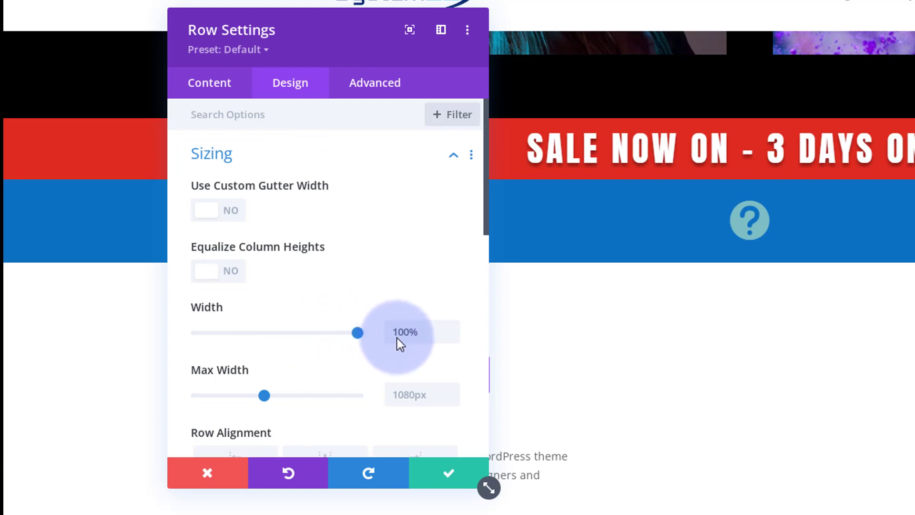
left_click(411, 333)
double_click(411, 333)
key("ctrl+c")
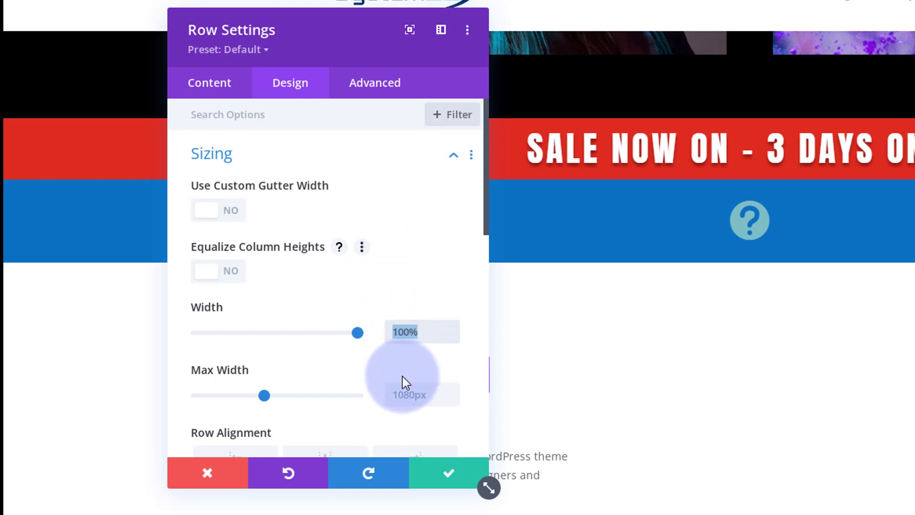
mouse_move(414, 395)
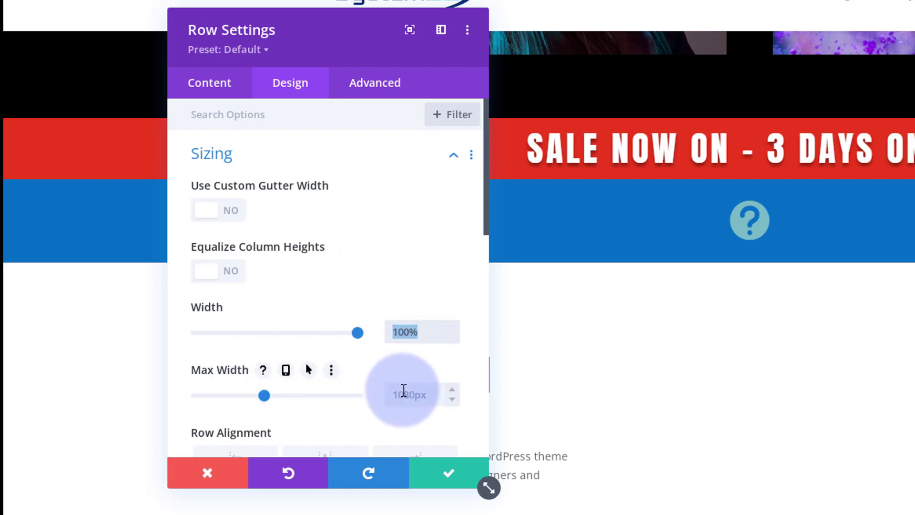
left_click(395, 396)
key("ctrl+v")
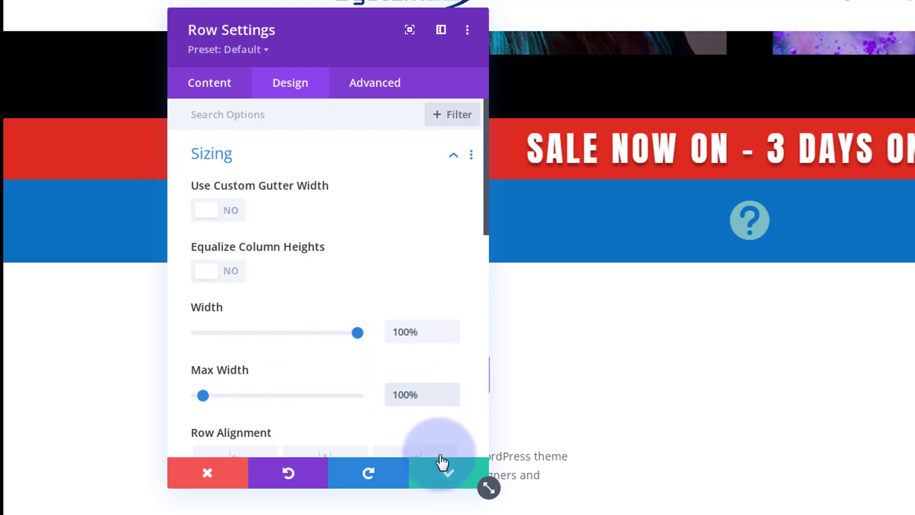
left_click(440, 475)
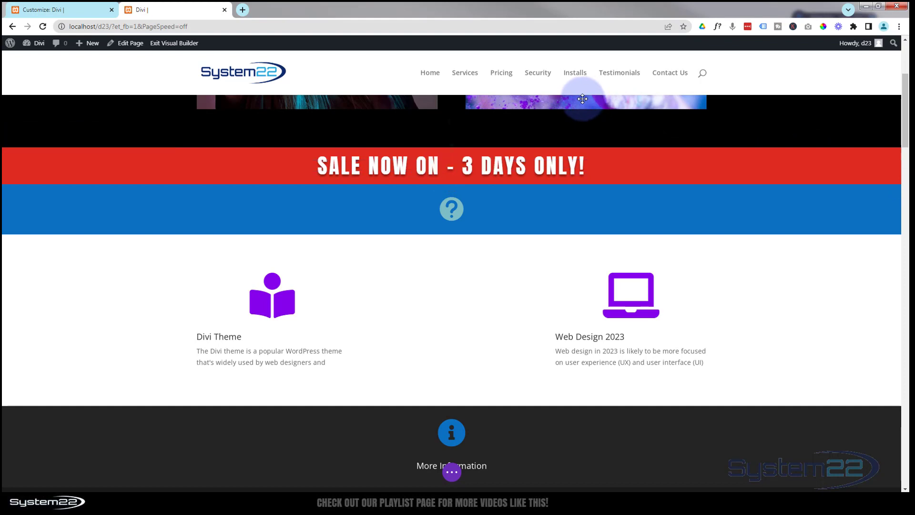
mouse_move(434, 305)
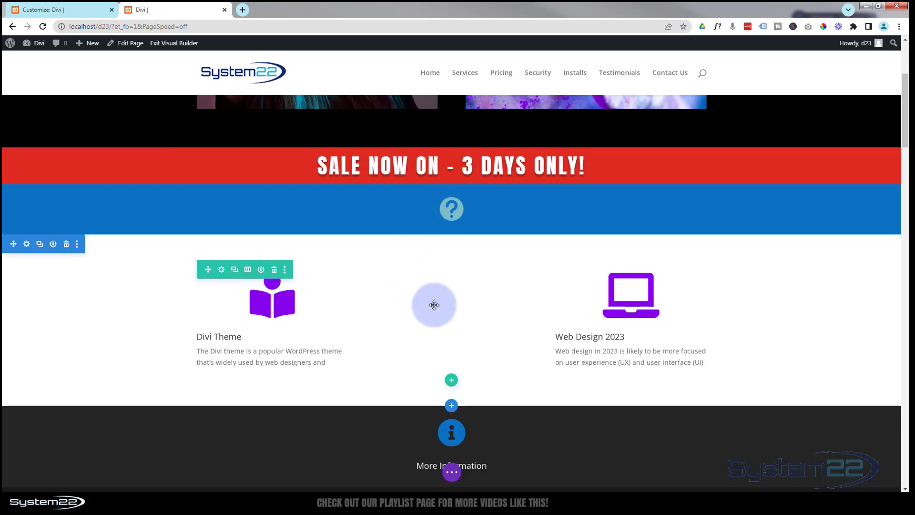
left_click_drag(409, 272, 433, 294)
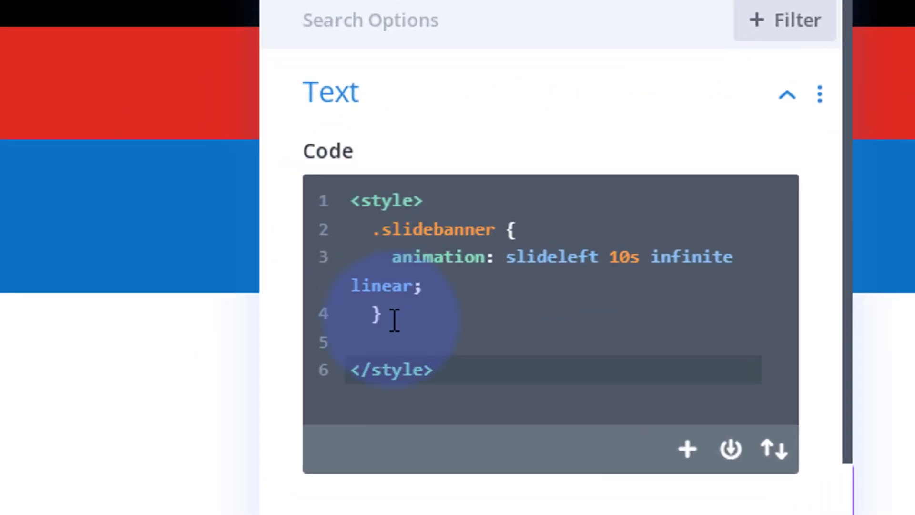
left_click(405, 319)
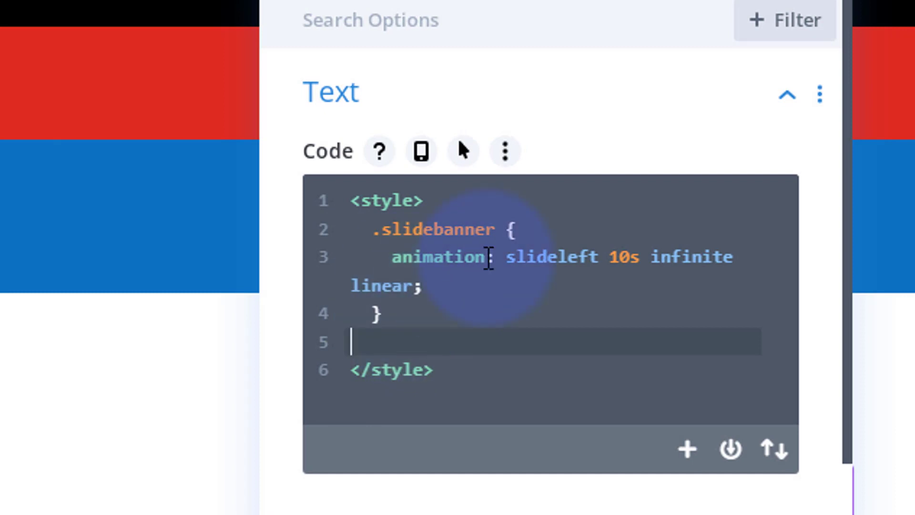
left_click_drag(507, 261, 590, 263)
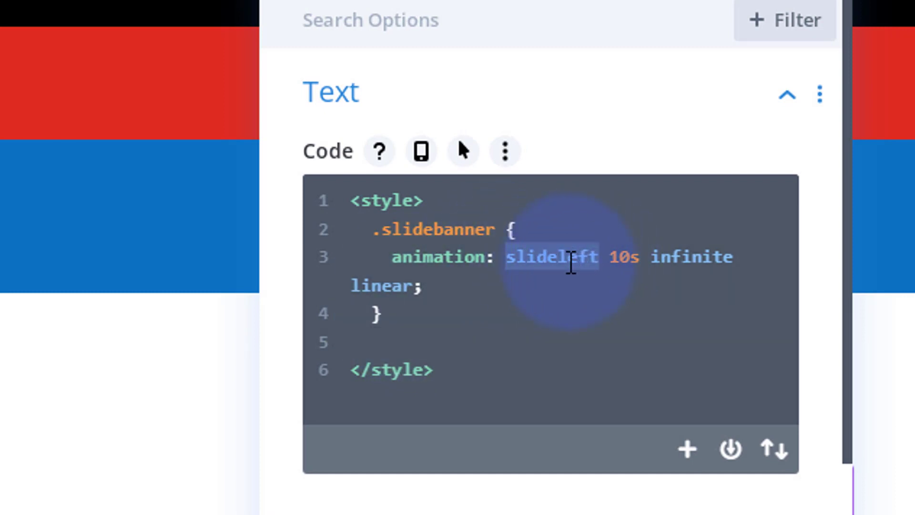
left_click(413, 320)
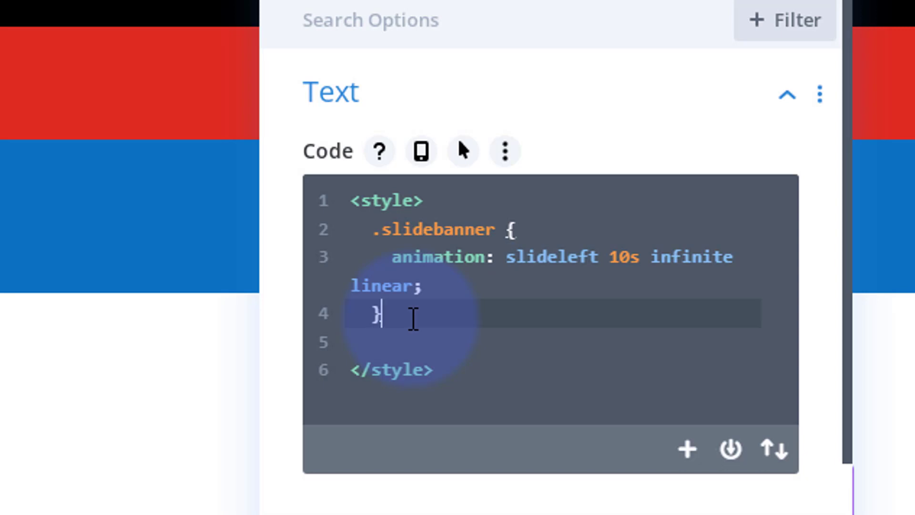
key("Return")
type("@")
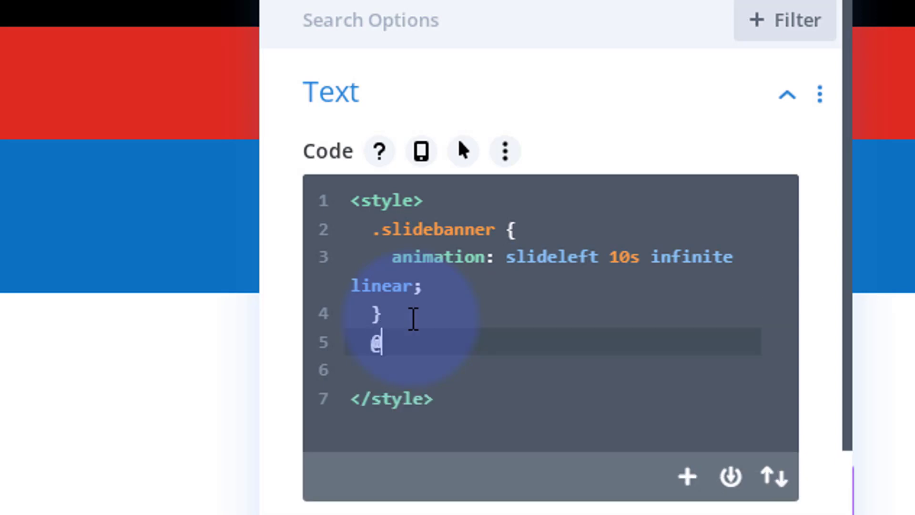
type("keyframes ")
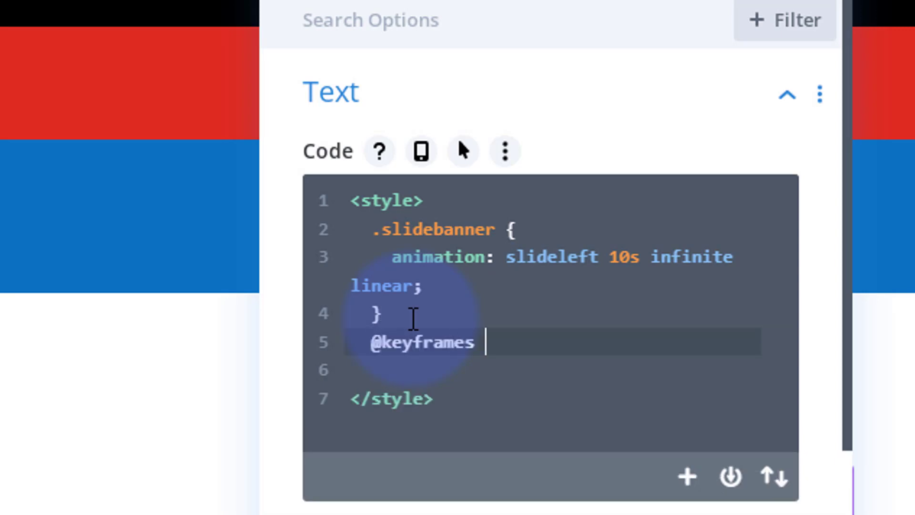
type("slideleft")
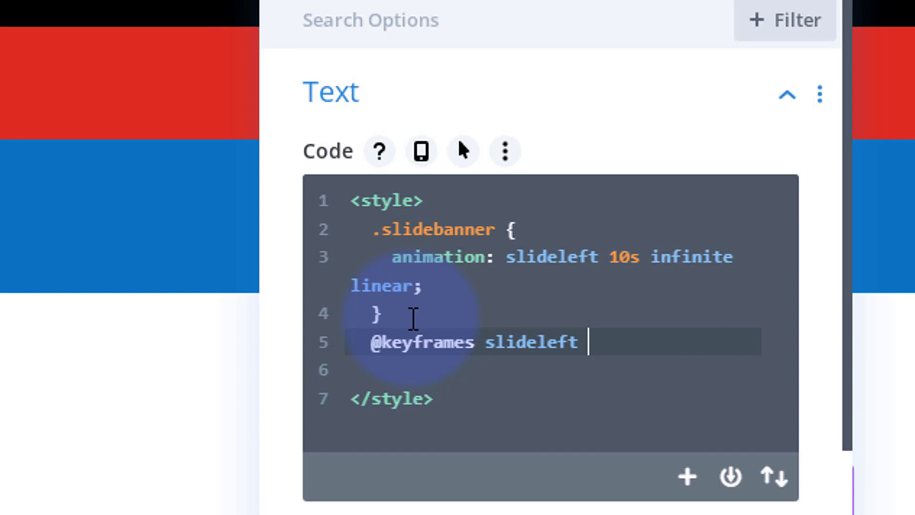
type(" {")
key("Return")
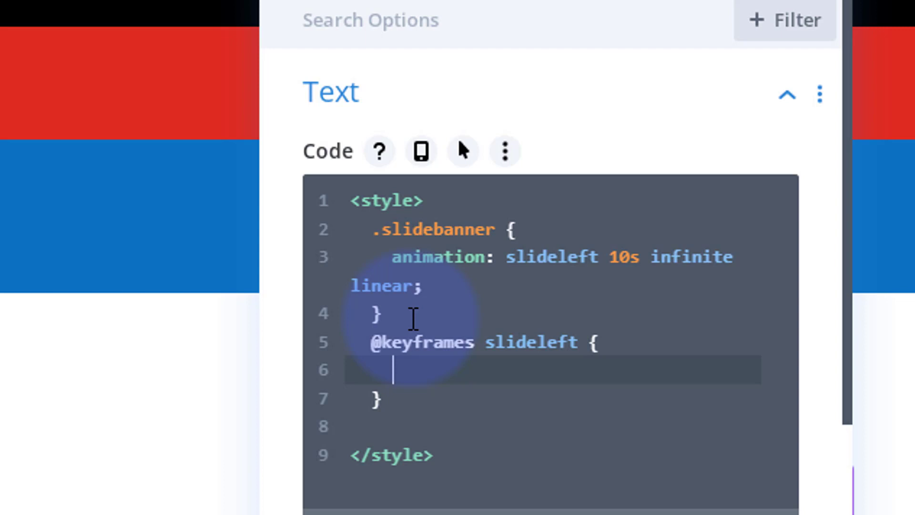
type("0")
type("%")
type(" {")
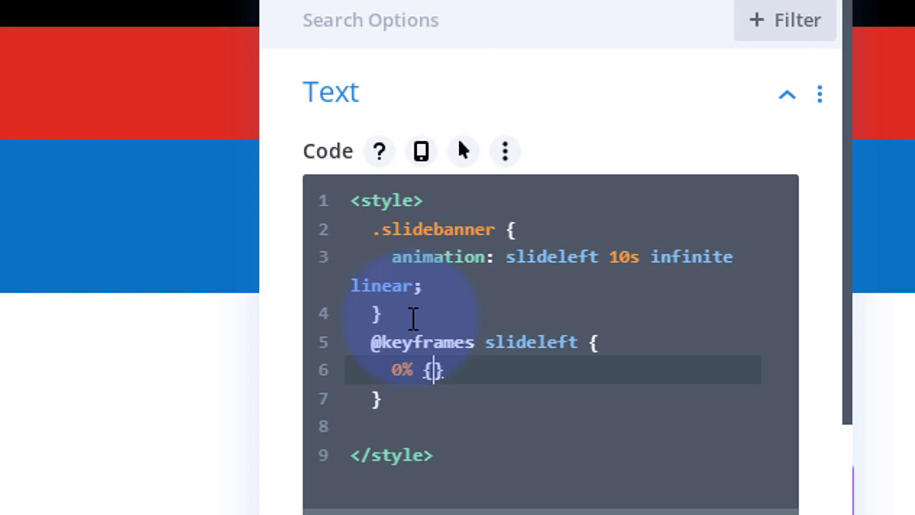
key("Return")
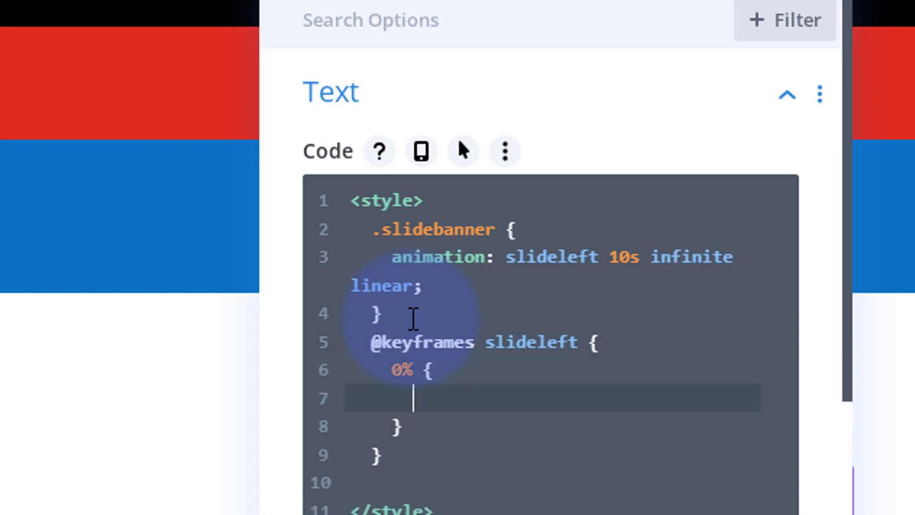
type("tr")
type("ansform:")
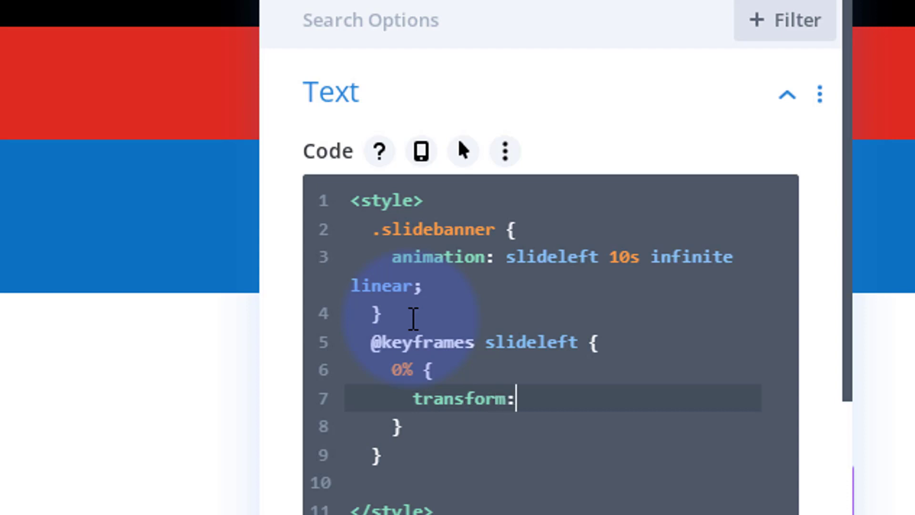
type("translat")
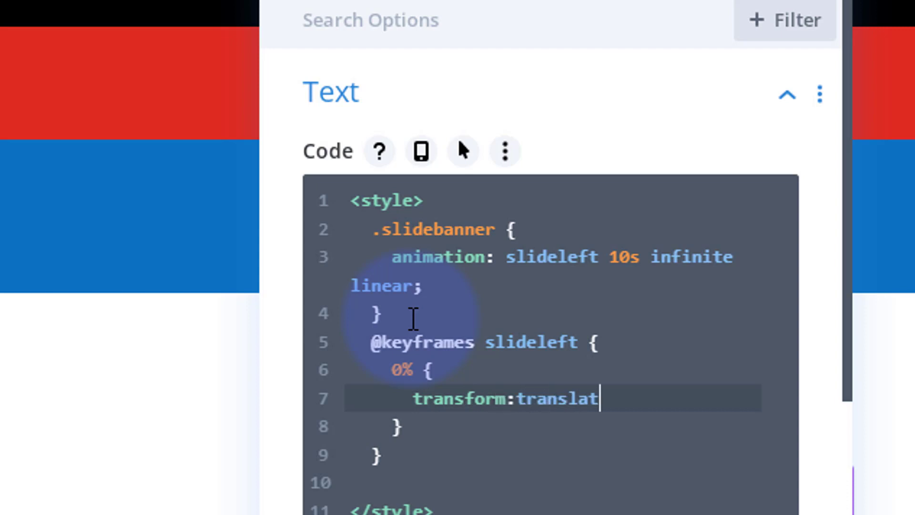
type("e")
type("(-100%")
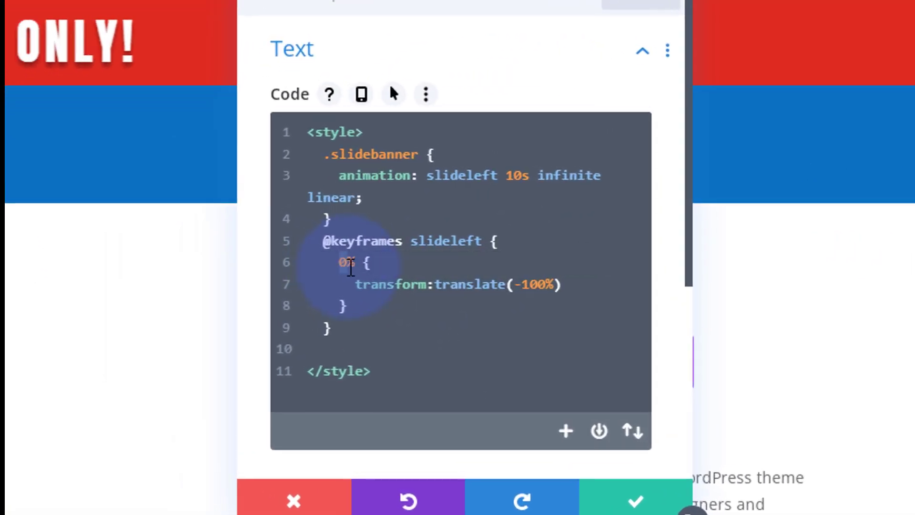
- Duplicate the 0% keyframe block directly below itself
left_click_drag(144, 259, 154, 266)
left_click_drag(361, 278, 378, 315)
key("ctrl+c")
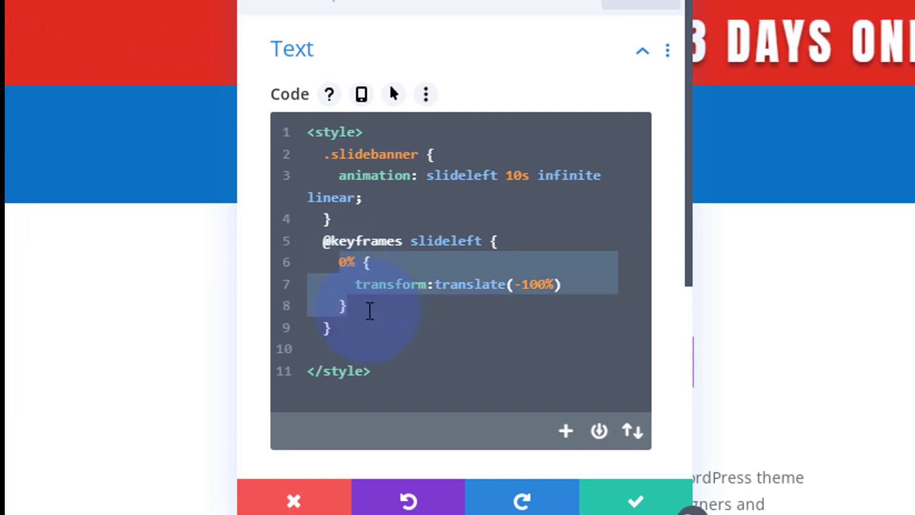
left_click(368, 310)
key("Return")
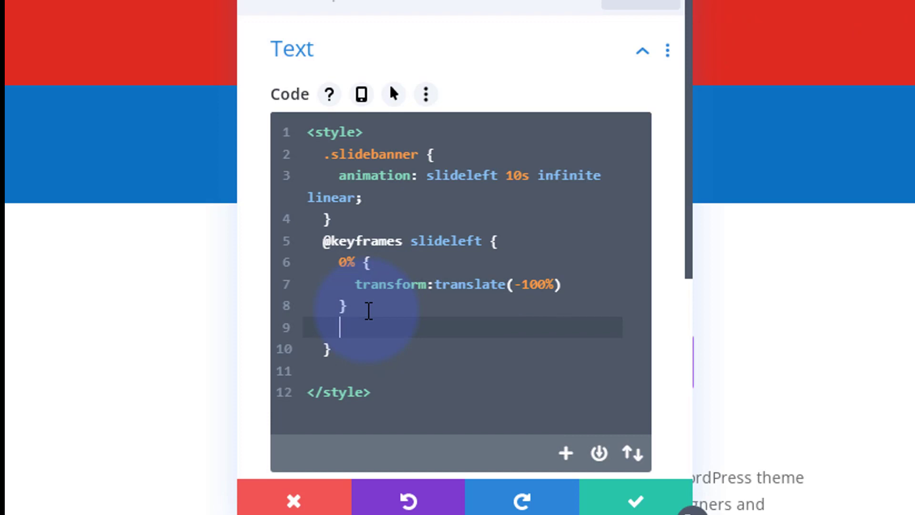
key("ctrl+v")
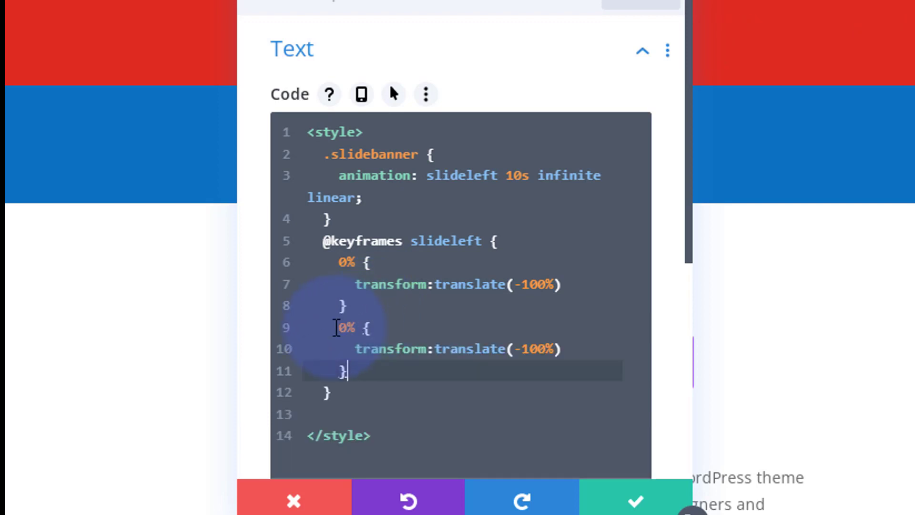
- Change the copied keyframe step from 0% to 100% and move to its translate value
left_click(336, 328)
type("1")
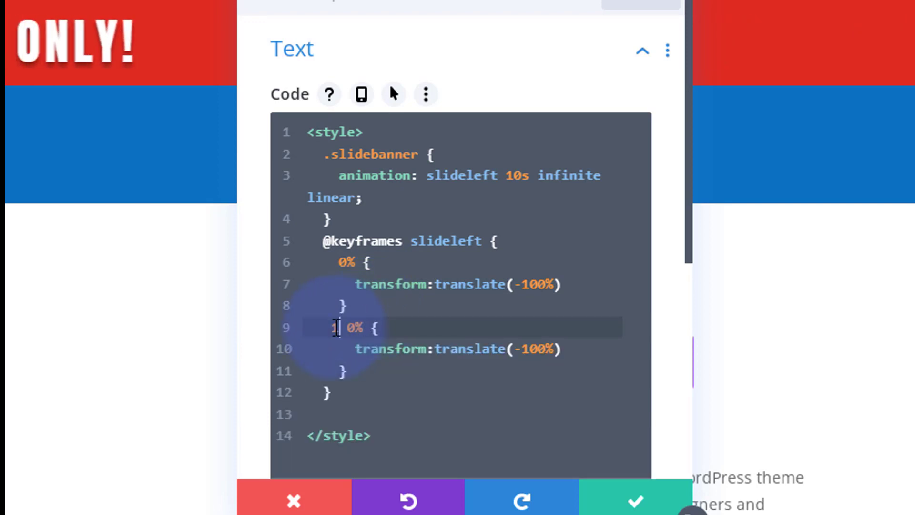
type("0")
key("Delete")
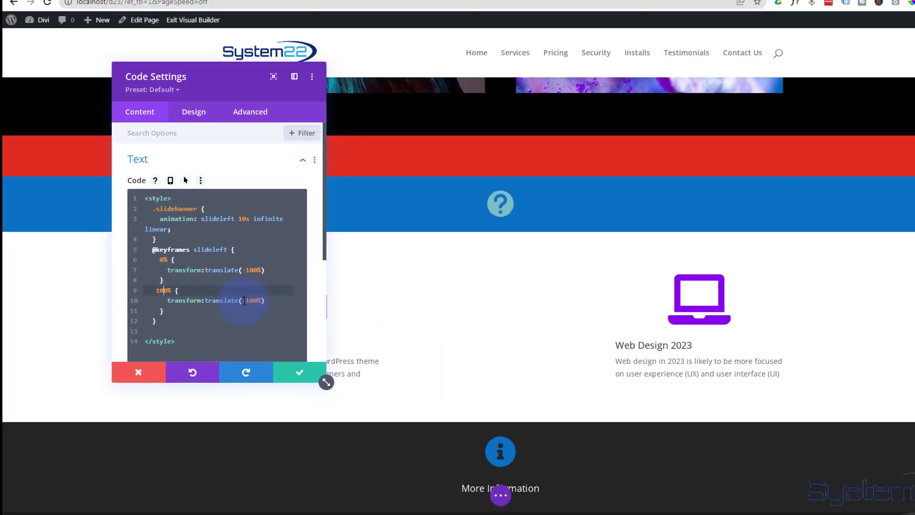
left_click(217, 297)
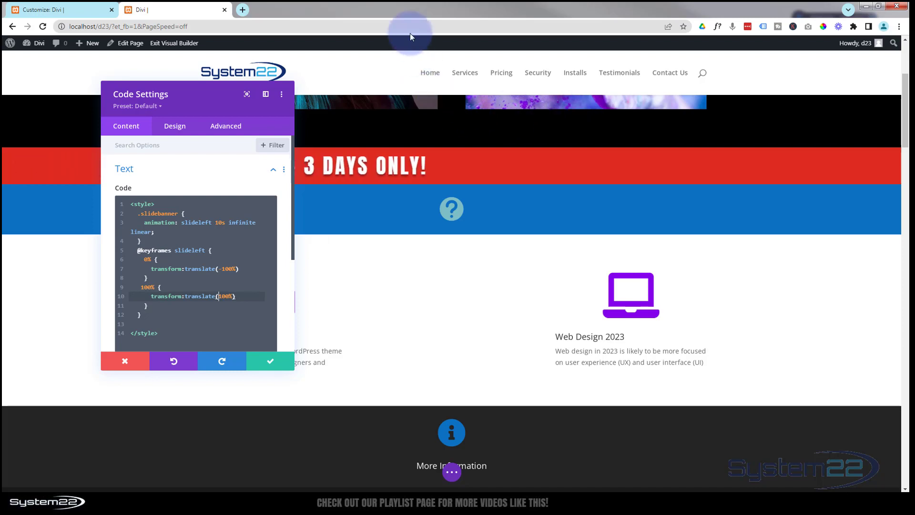
- Change the slide animation duration from 10s to 15s in the banner's CSS
left_click(219, 222)
type("5")
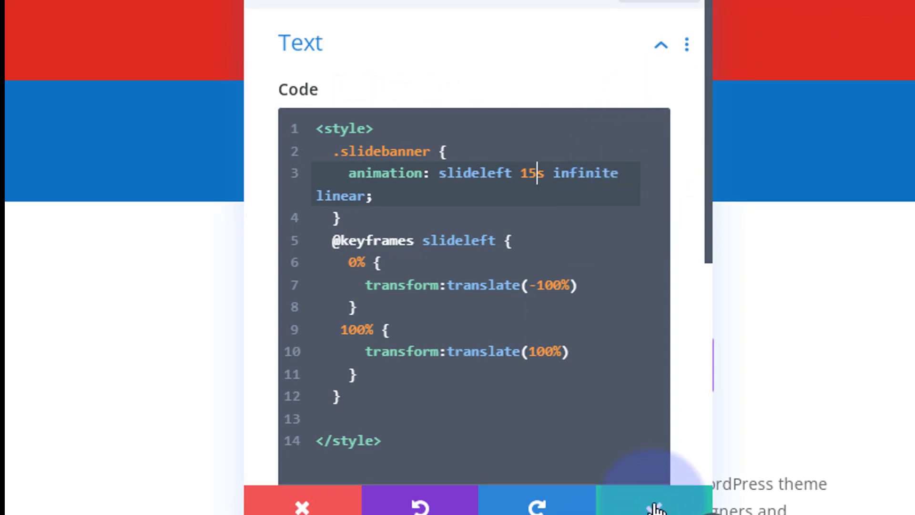
left_click_drag(371, 424, 295, 180)
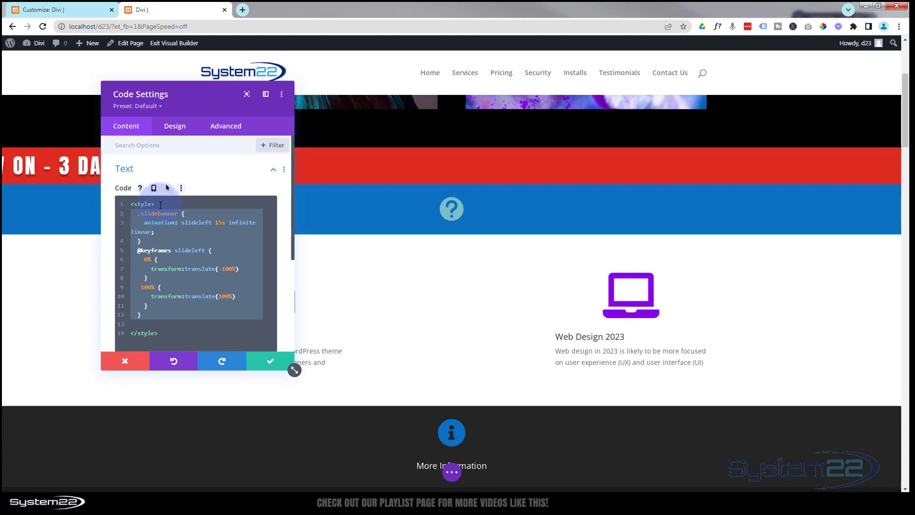
left_click(70, 9)
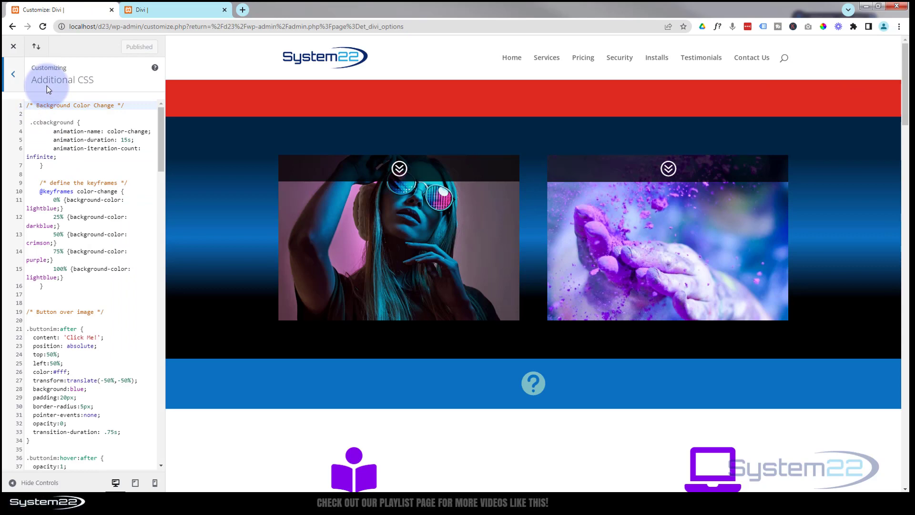
left_click(177, 9)
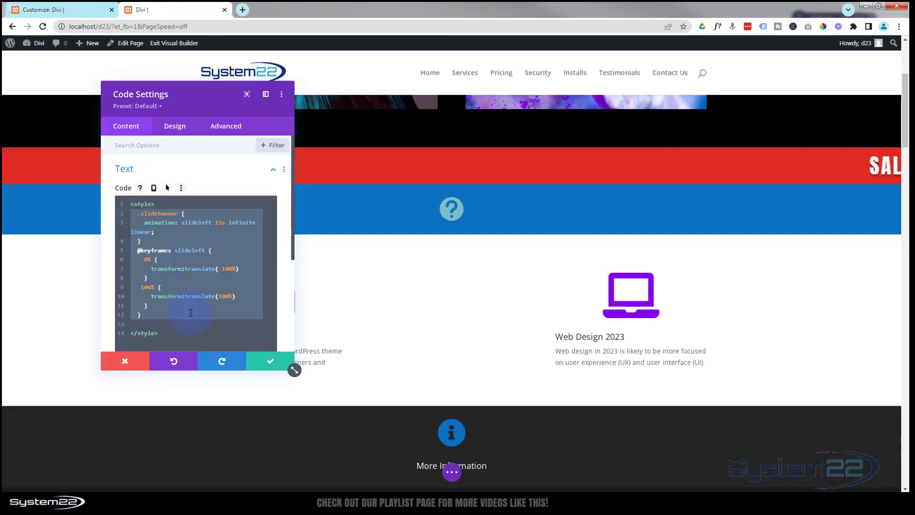
- Confirm the code module settings and save the page
left_click(270, 363)
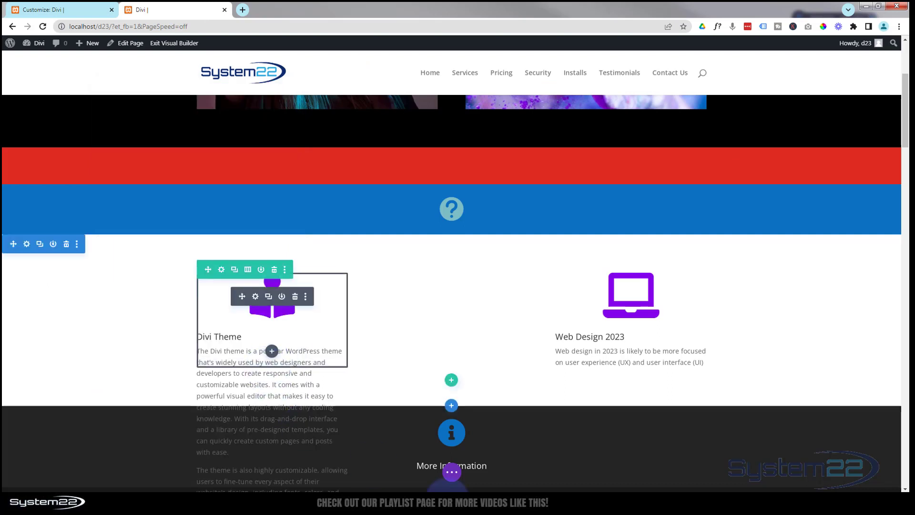
left_click(452, 473)
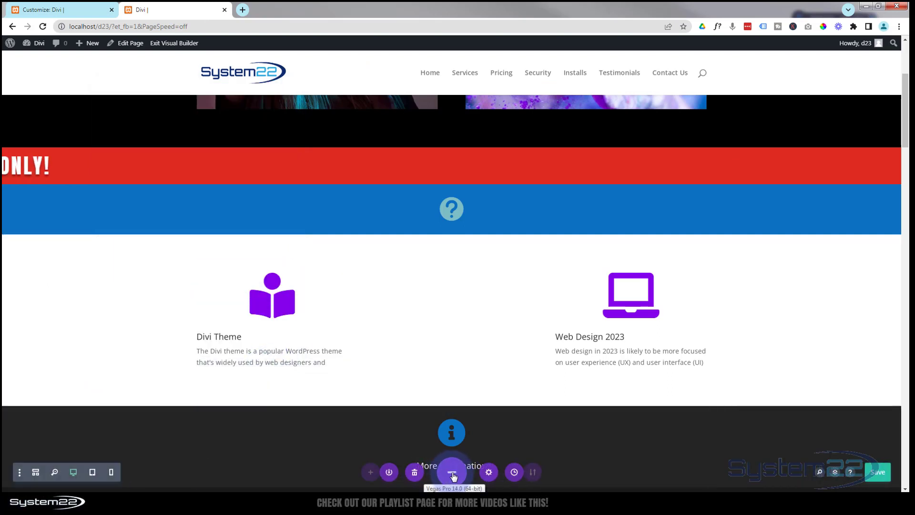
left_click(876, 475)
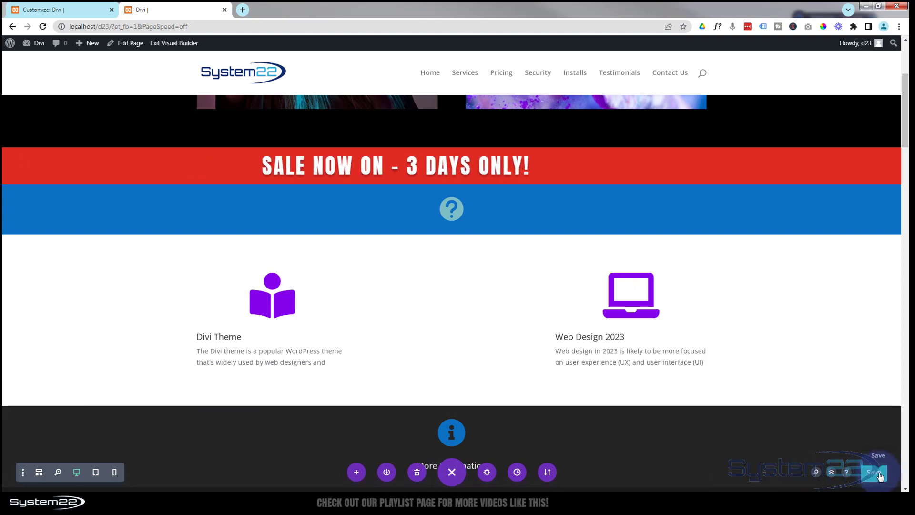
- Exit the Visual Builder to view the live page with the red sale banner
left_click(169, 44)
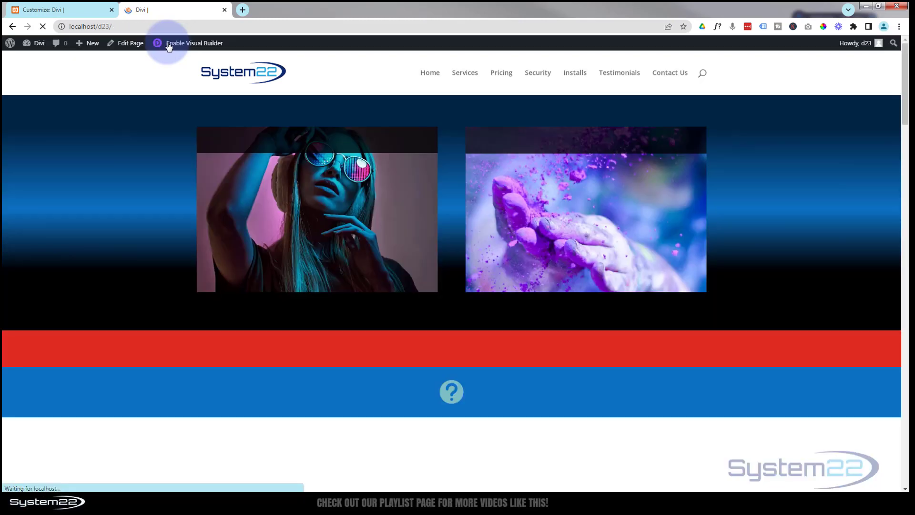